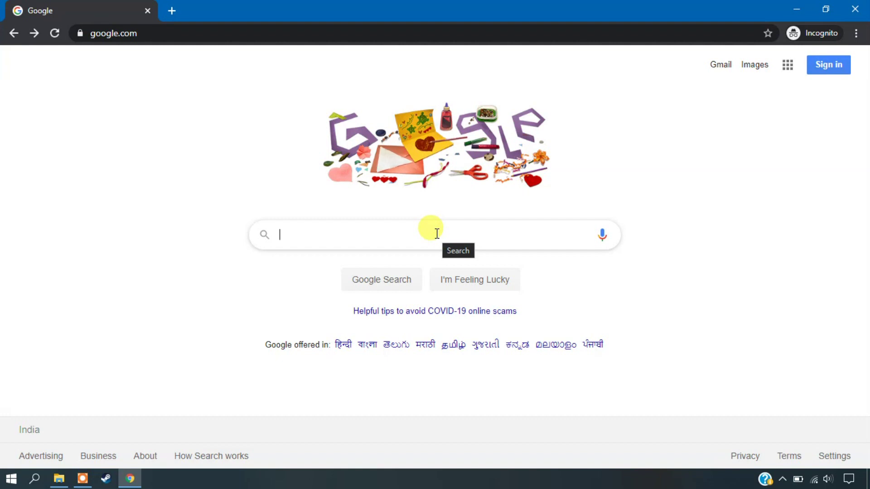
# Search Google for 'earth explorer' and open the EarthExplorer home page result.
pyautogui.click(357, 239)
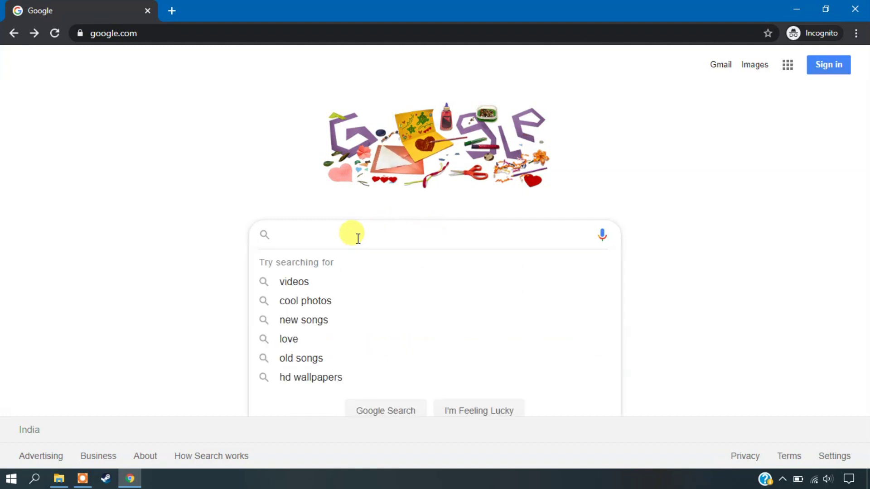
pyautogui.write('earth ')
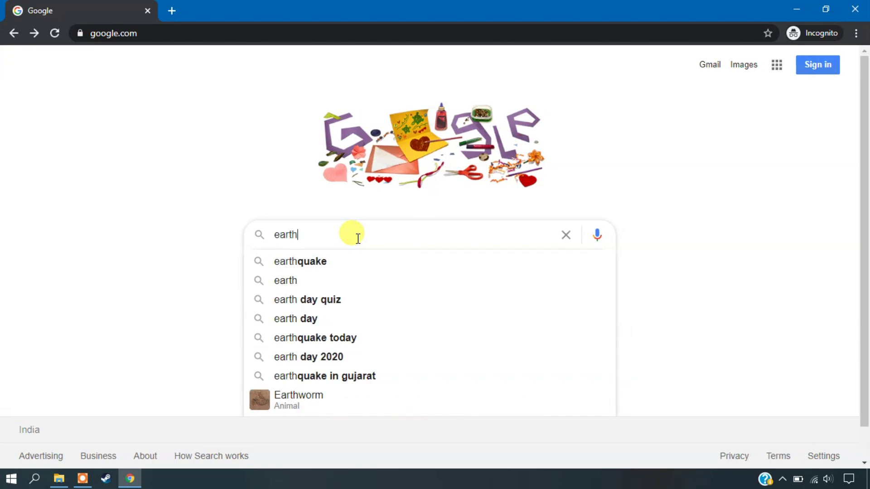
pyautogui.write('explorer')
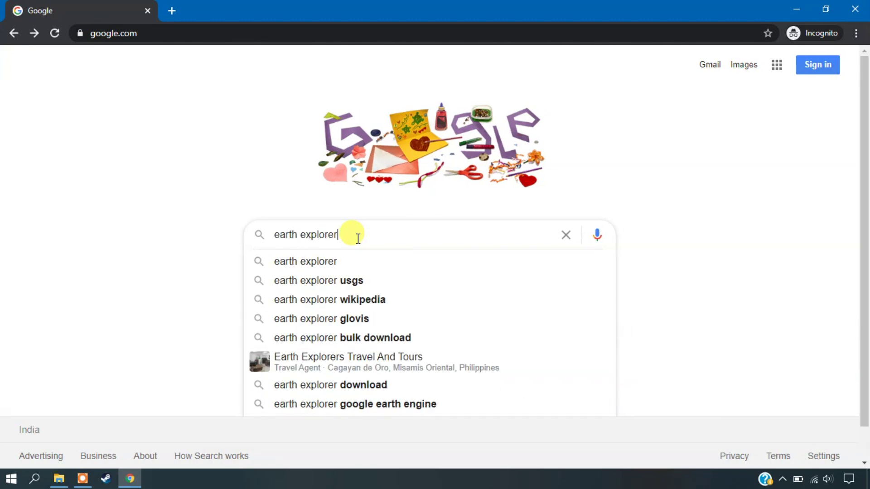
pyautogui.press('Return')
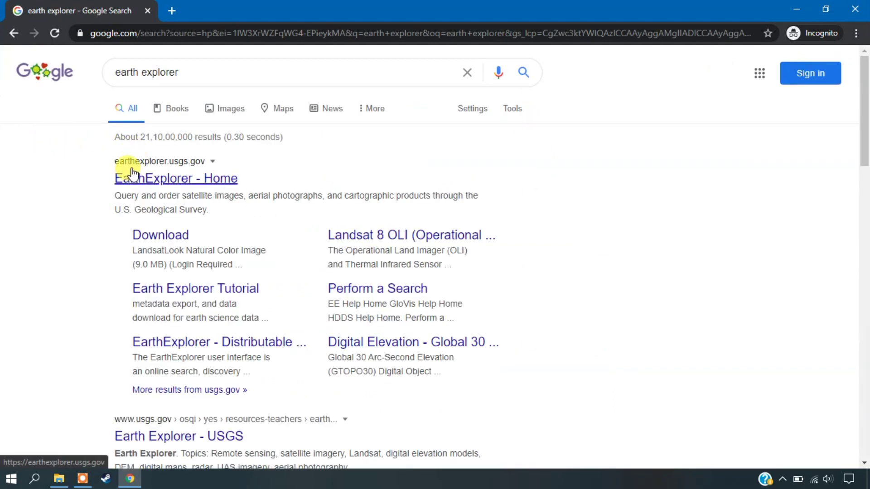
pyautogui.click(155, 179)
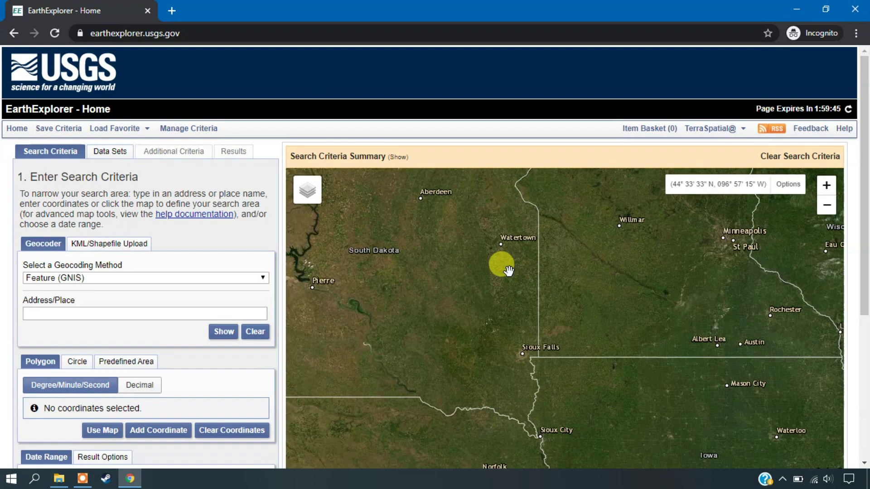
# Zoom the EarthExplorer map out to a wide world view.
pyautogui.scroll(1, 486, 249)
pyautogui.scroll(-1, 563, 280)
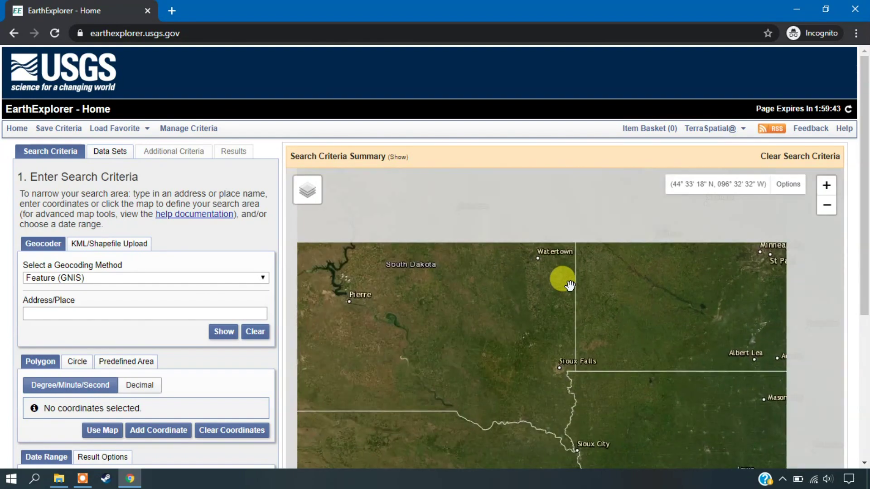
pyautogui.click(59, 314)
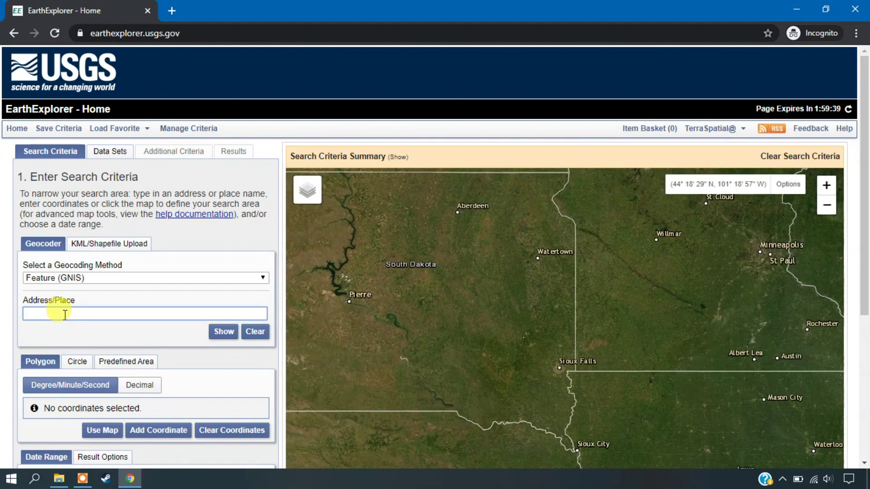
pyautogui.scroll(-1, 146, 346)
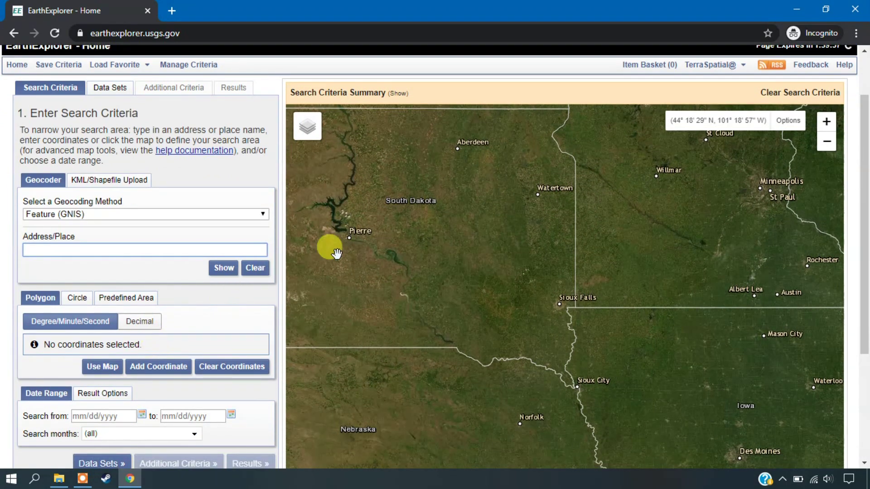
pyautogui.scroll(-1, 533, 241)
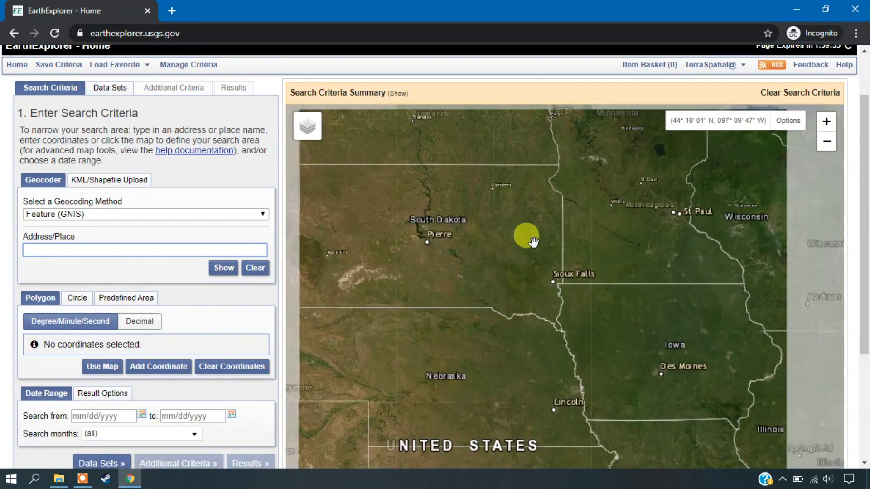
pyautogui.scroll(-2, 531, 238)
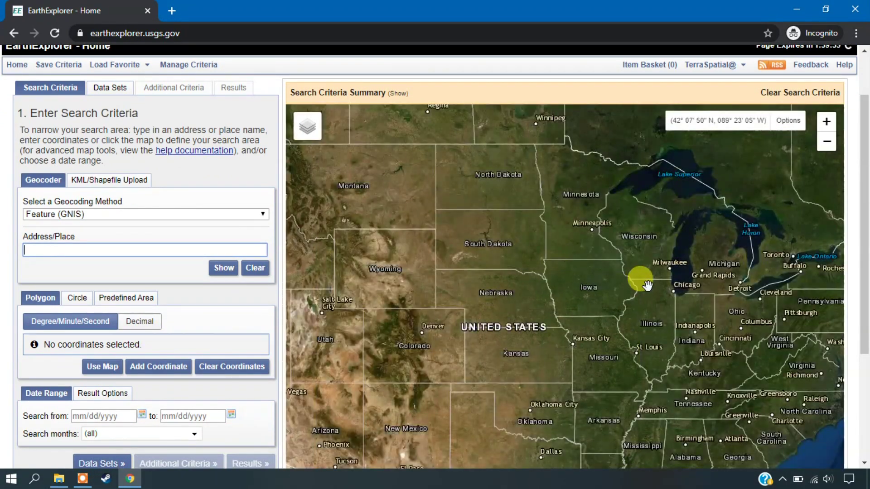
# Pan the map east from the United States across the Atlantic to India.
pyautogui.moveTo(641, 271); pyautogui.dragTo(376, 239)
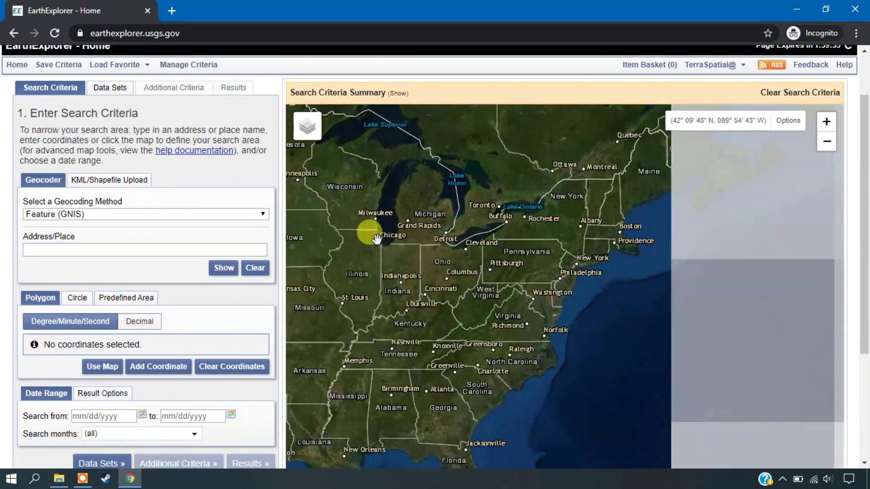
pyautogui.moveTo(657, 253); pyautogui.dragTo(334, 278)
pyautogui.moveTo(634, 272); pyautogui.dragTo(314, 288)
pyautogui.moveTo(726, 290); pyautogui.dragTo(550, 295)
pyautogui.moveTo(816, 308); pyautogui.dragTo(385, 272)
pyautogui.scroll(-1, 481, 285)
pyautogui.moveTo(481, 285); pyautogui.dragTo(200, 169)
pyautogui.moveTo(748, 281); pyautogui.dragTo(383, 195)
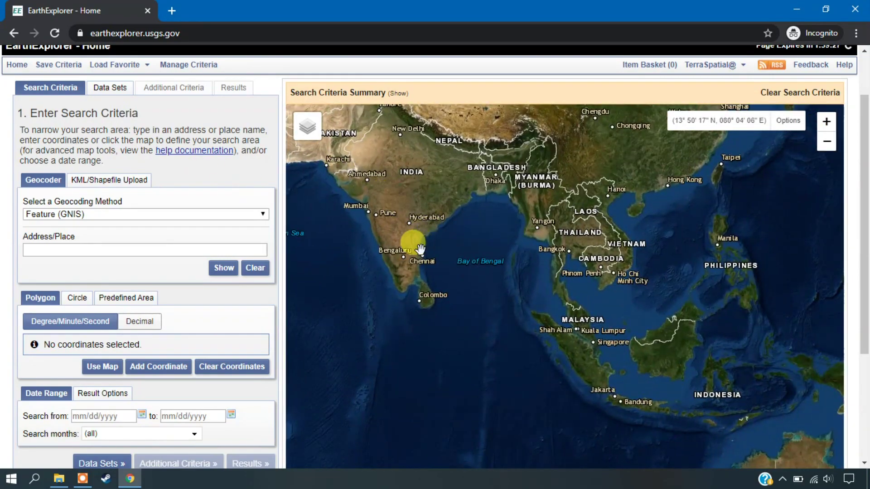
pyautogui.moveTo(420, 249); pyautogui.dragTo(509, 265)
# Zoom in and center the map on Chennai's city area.
pyautogui.scroll(4, 511, 271)
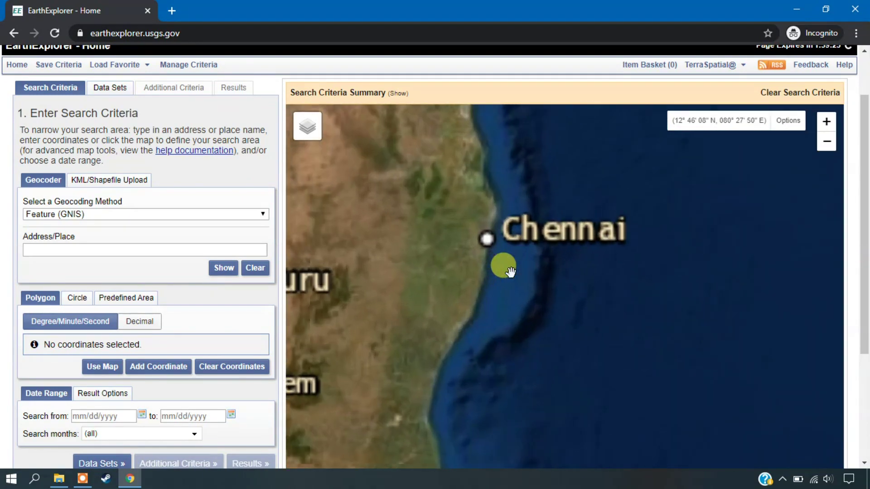
pyautogui.scroll(3, 483, 222)
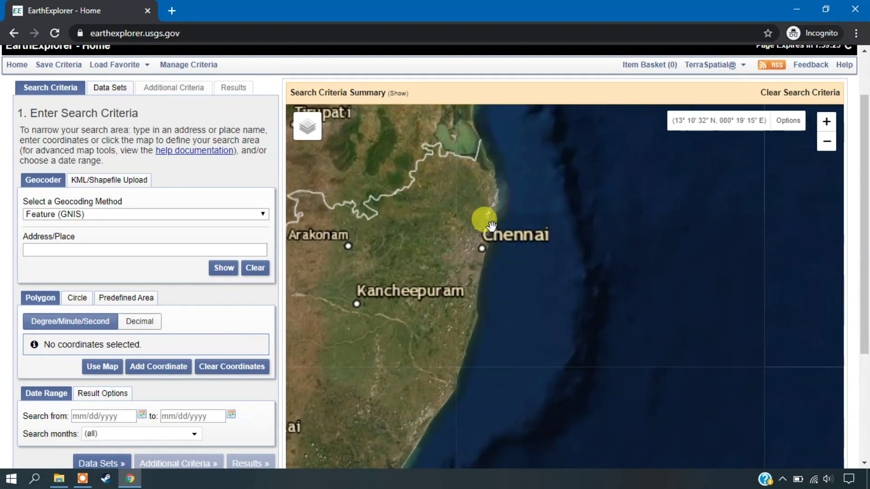
pyautogui.scroll(1, 480, 245)
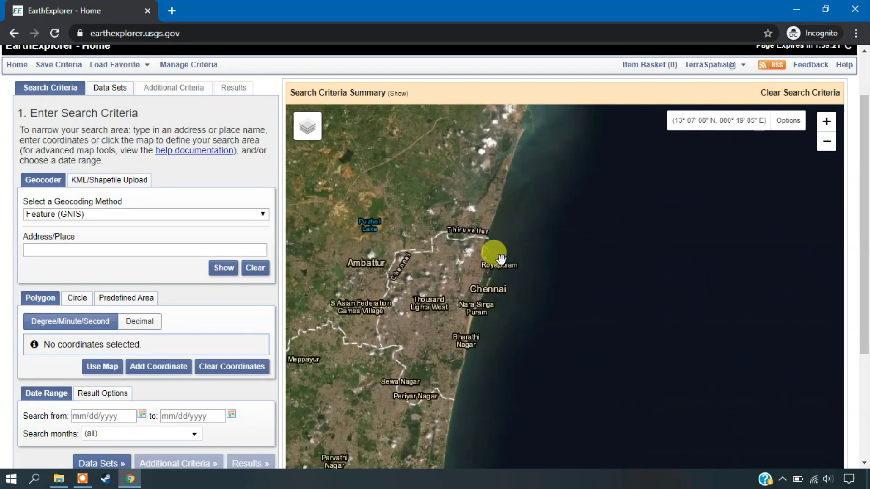
pyautogui.moveTo(495, 253); pyautogui.dragTo(598, 254)
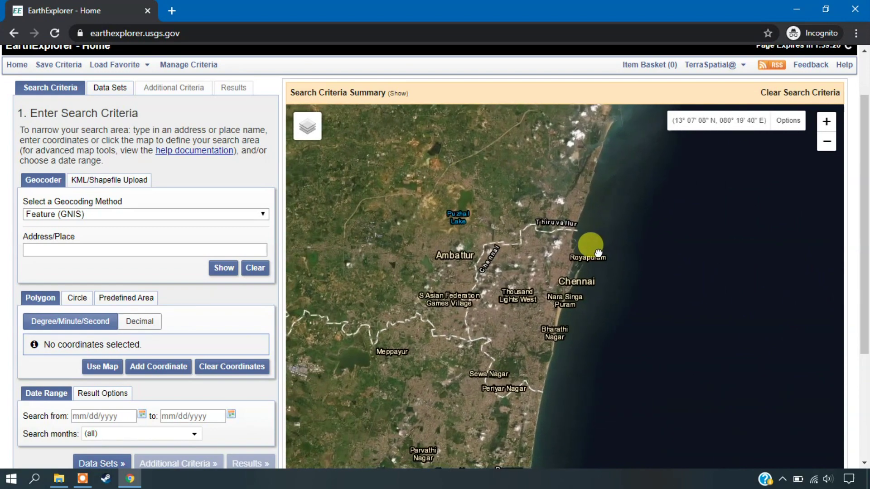
# Mark central Chennai (Lat 13° 04' 31" N, Lon 080° 16' 15" E) as the search point.
pyautogui.click(546, 294)
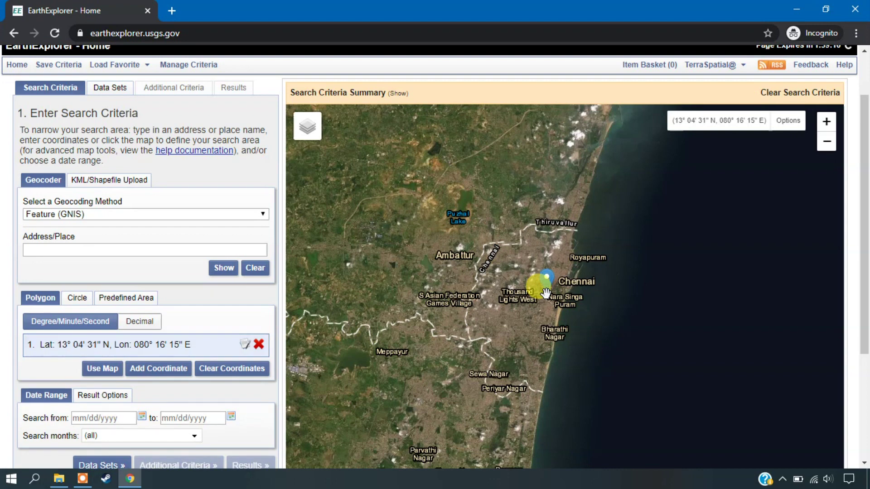
pyautogui.click(115, 89)
# Select Declass 2 (2002) under Declassified Data and run the search over Chennai.
pyautogui.scroll(-1, 144, 267)
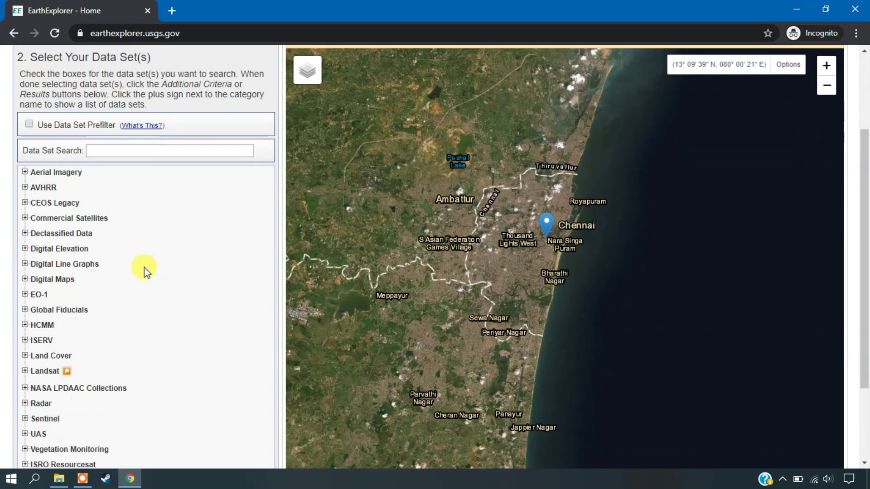
pyautogui.click(25, 226)
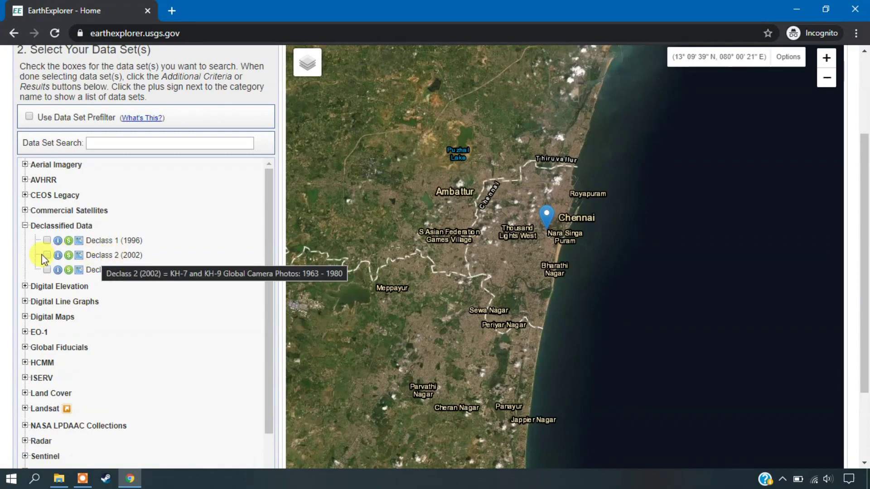
pyautogui.scroll(3, 182, 227)
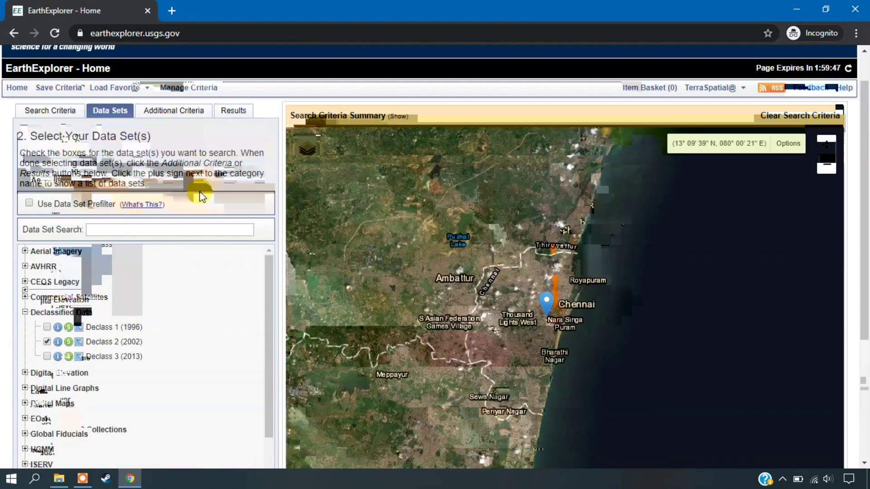
pyautogui.click(234, 151)
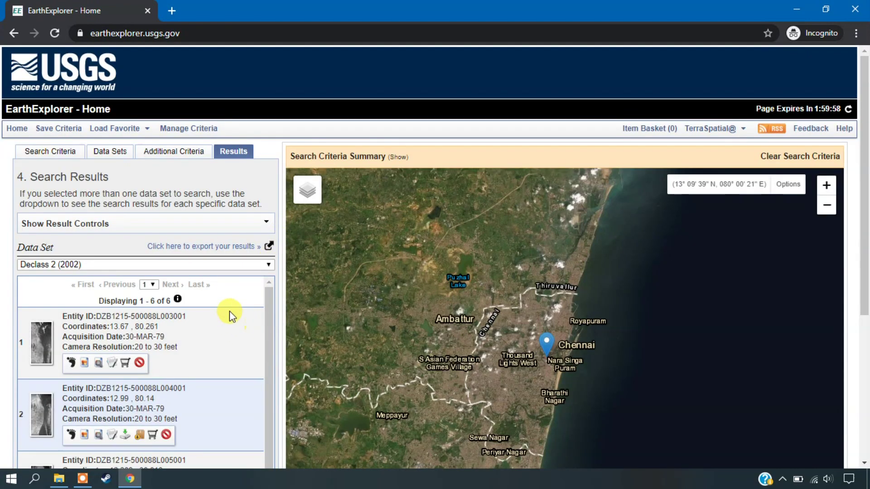
pyautogui.scroll(-2, 240, 310)
pyautogui.scroll(3, 249, 308)
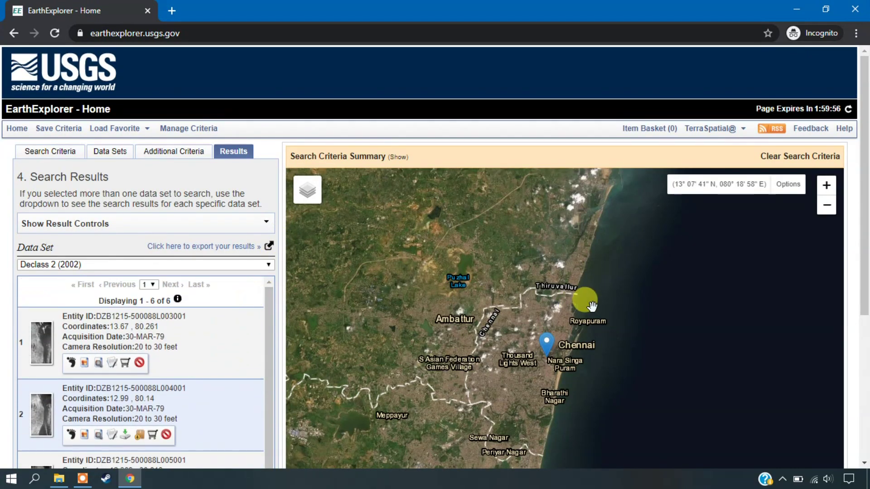
pyautogui.scroll(-1, 584, 299)
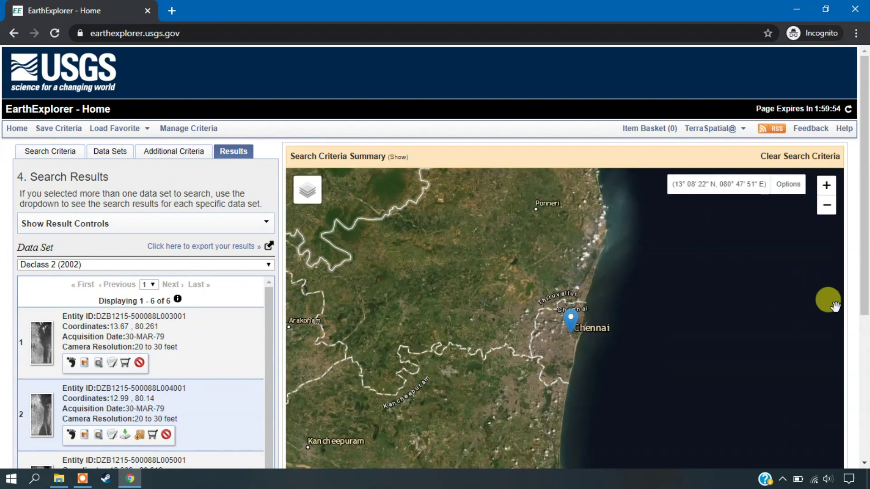
pyautogui.moveTo(866, 308); pyautogui.dragTo(865, 407)
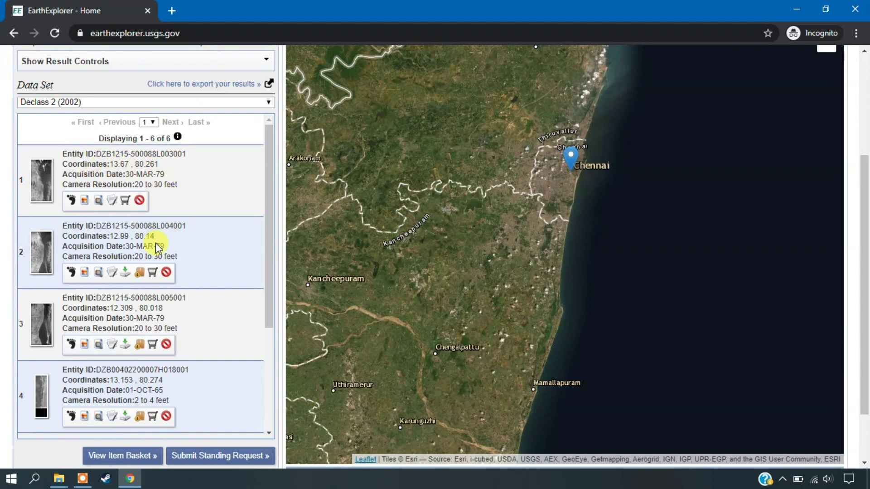
pyautogui.moveTo(266, 276); pyautogui.dragTo(264, 403)
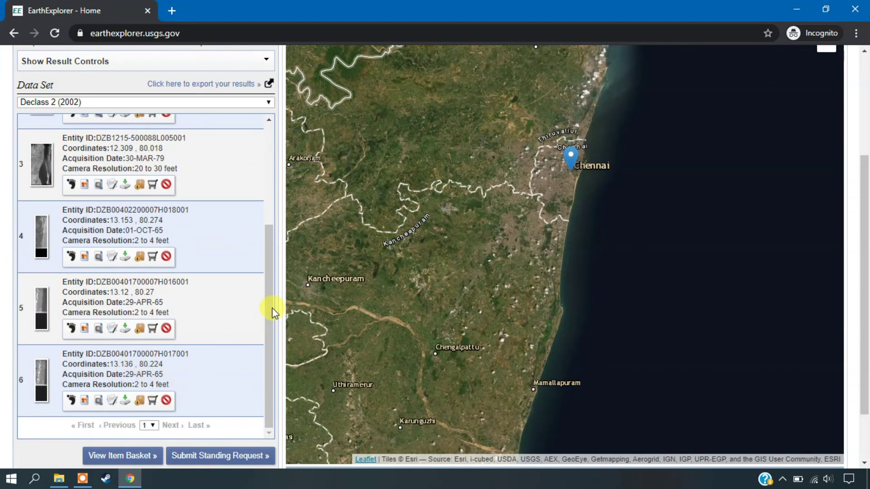
pyautogui.moveTo(272, 308); pyautogui.dragTo(286, 178)
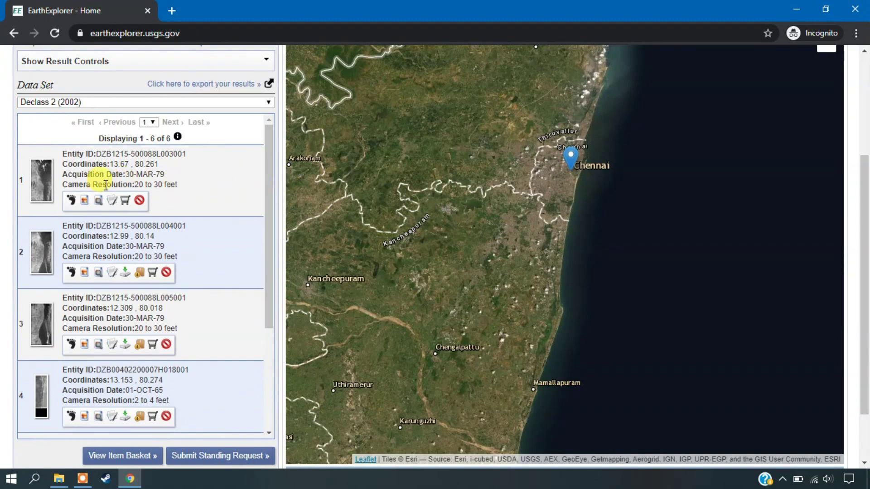
pyautogui.click(84, 273)
# Zoom the map in on the grey 1979 overlay along the Chennai coast.
pyautogui.scroll(1, 606, 193)
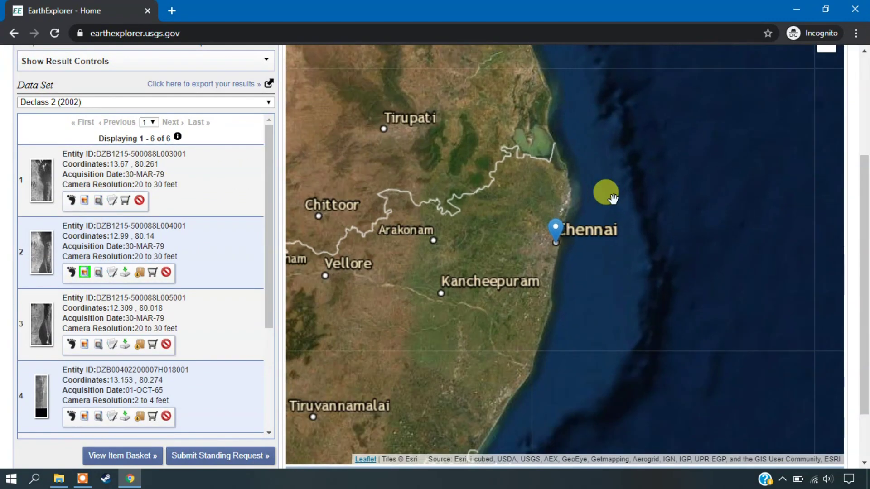
pyautogui.scroll(1, 611, 196)
pyautogui.scroll(-1, 501, 268)
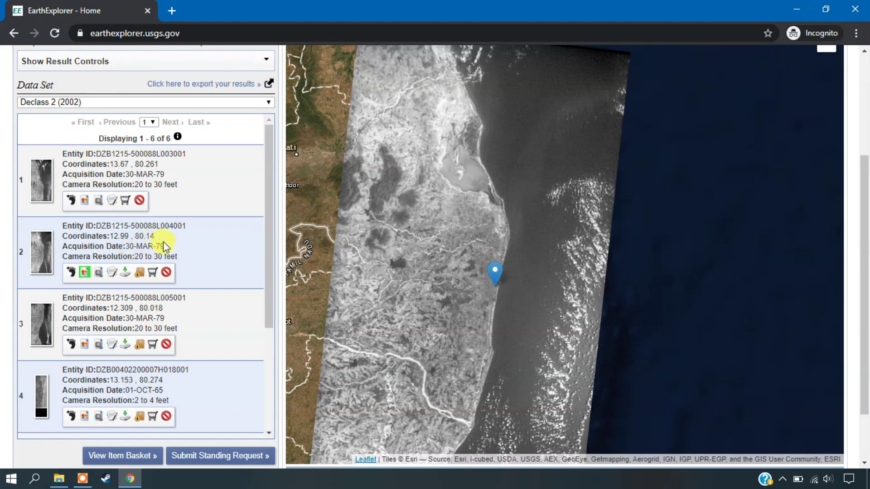
pyautogui.press('super+s')
# Open Calculator and convert 20 feet to 6.096 metres with the Length converter.
pyautogui.write('cal')
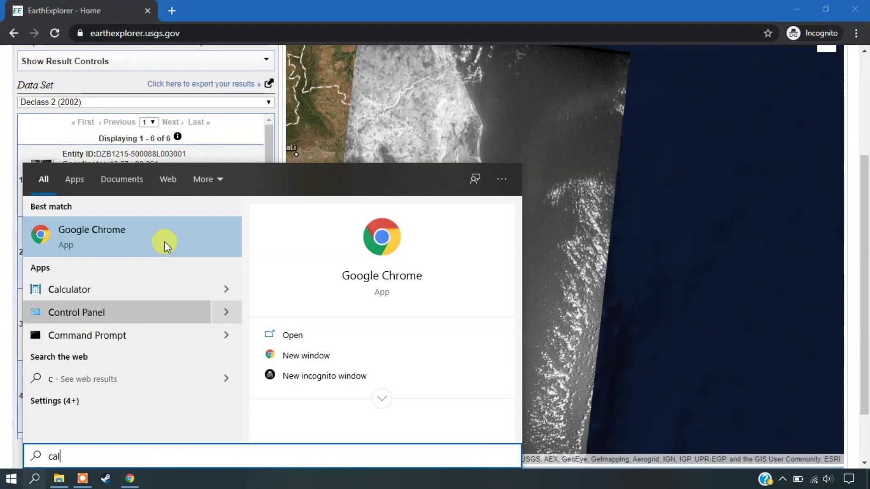
pyautogui.click(164, 241)
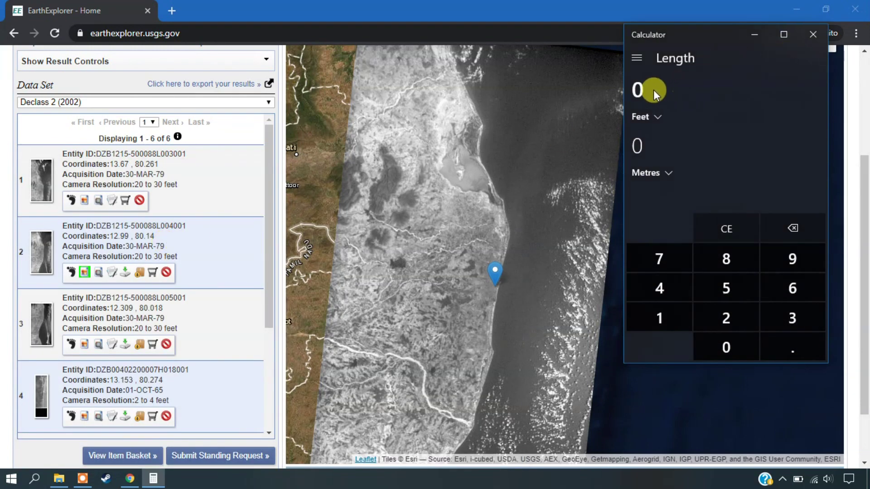
pyautogui.click(793, 319)
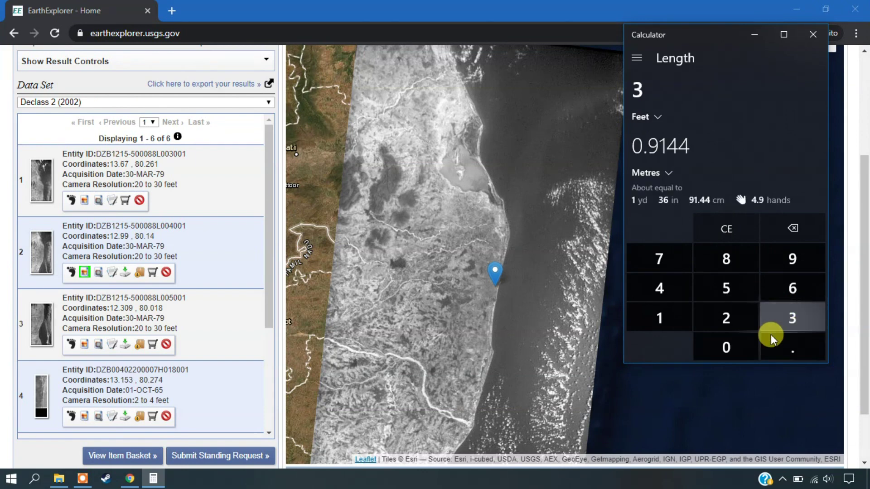
pyautogui.click(748, 347)
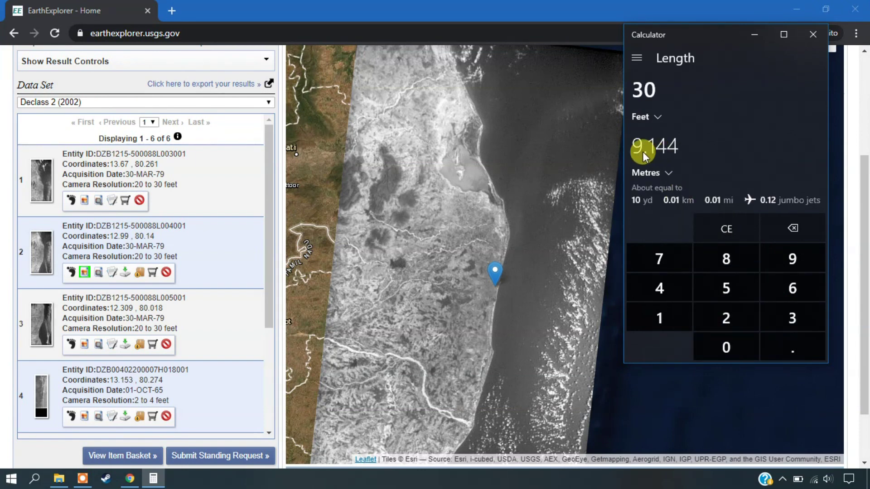
pyautogui.click(793, 232)
pyautogui.click(789, 236)
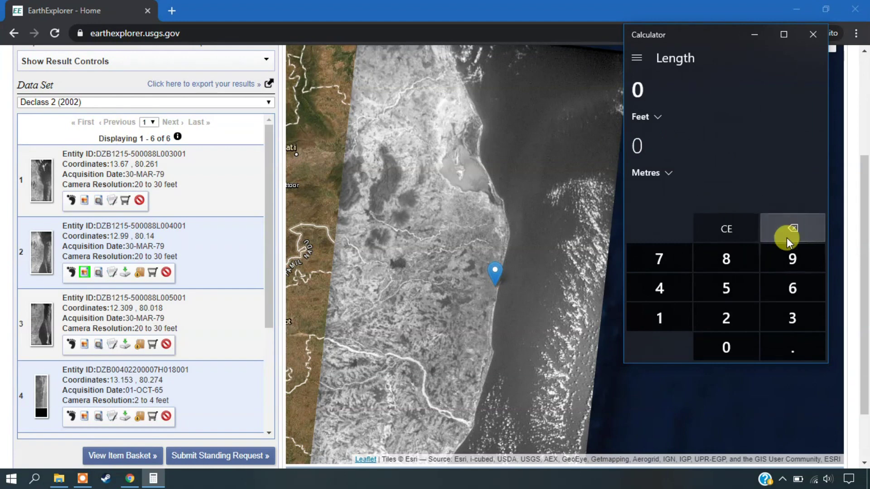
pyautogui.click(738, 320)
pyautogui.click(732, 349)
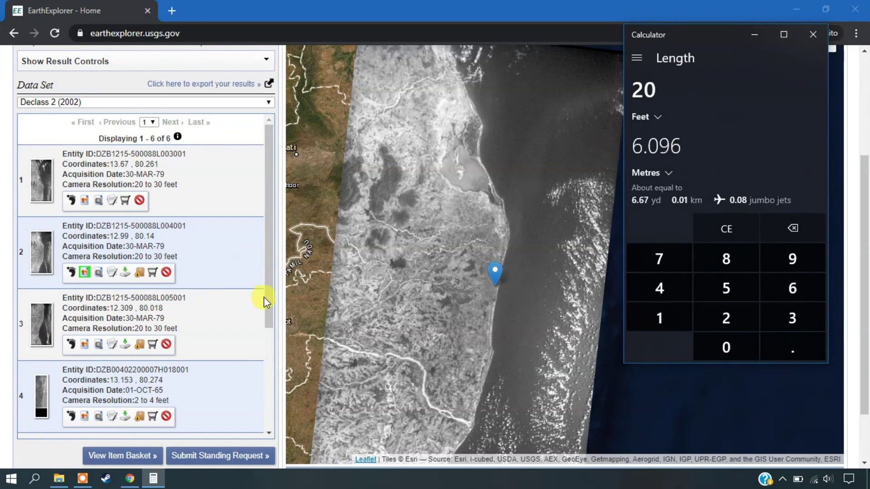
pyautogui.moveTo(266, 300); pyautogui.dragTo(276, 351)
# Convert 4 feet to 1.2192 metres, then close Calculator.
pyautogui.click(154, 478)
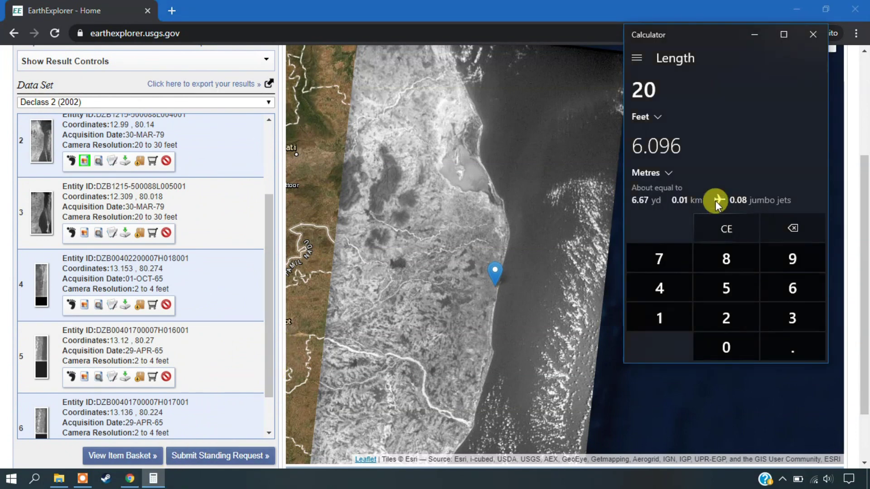
pyautogui.moveTo(647, 88); pyautogui.dragTo(631, 81)
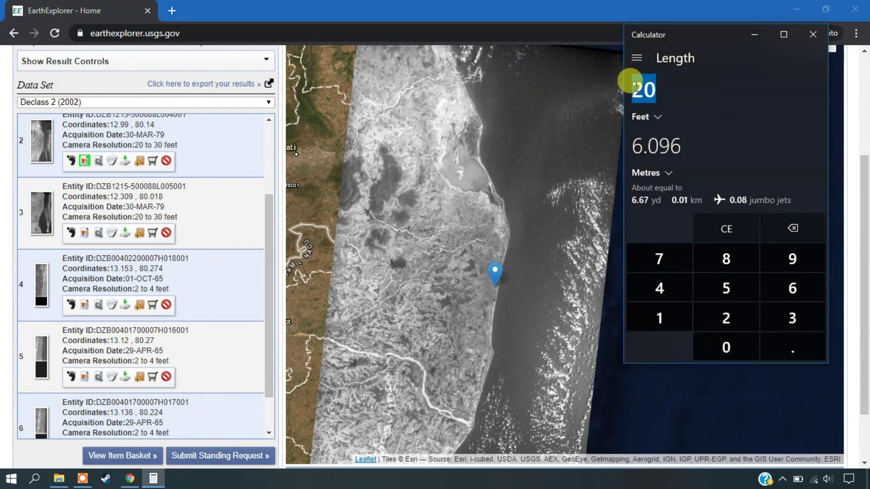
pyautogui.write('204')
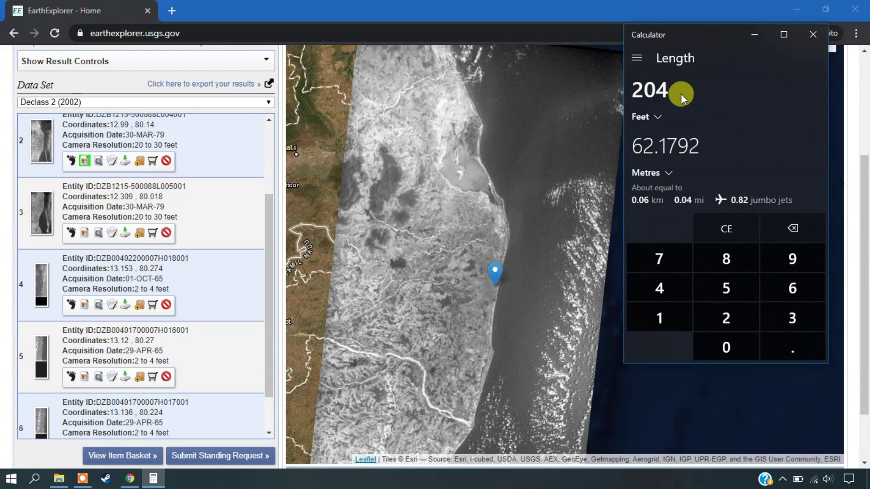
pyautogui.press('BackSpace')
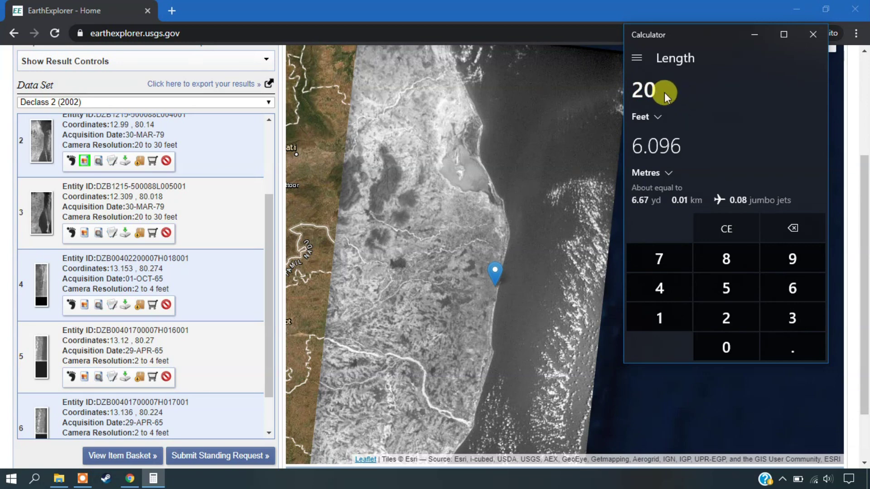
pyautogui.press('BackSpace')
pyautogui.press('BackSpace')
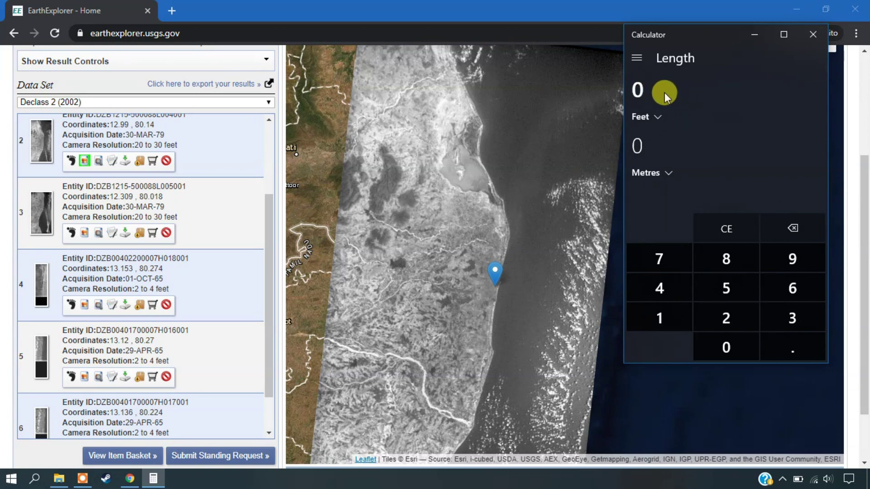
pyautogui.write('4')
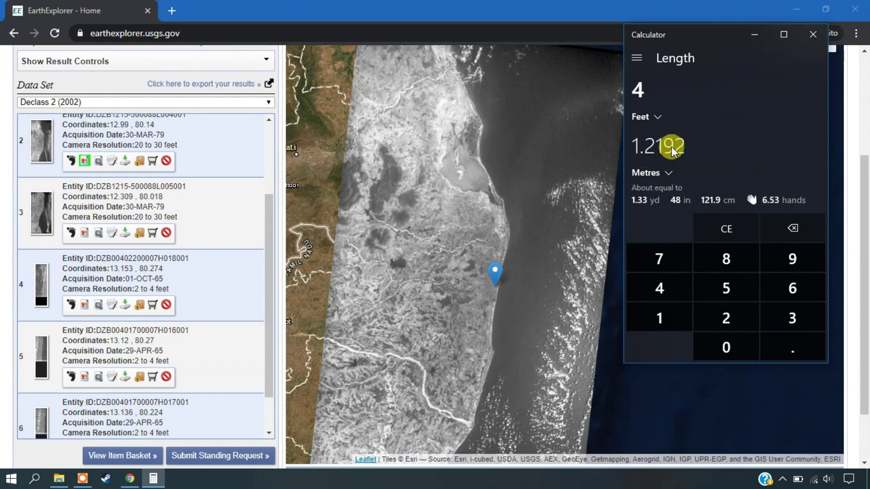
pyautogui.click(813, 35)
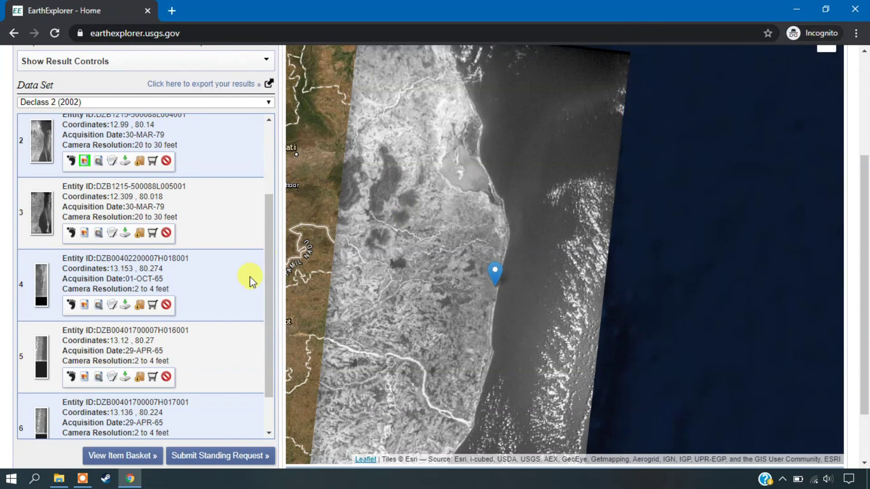
pyautogui.scroll(-3, 109, 186)
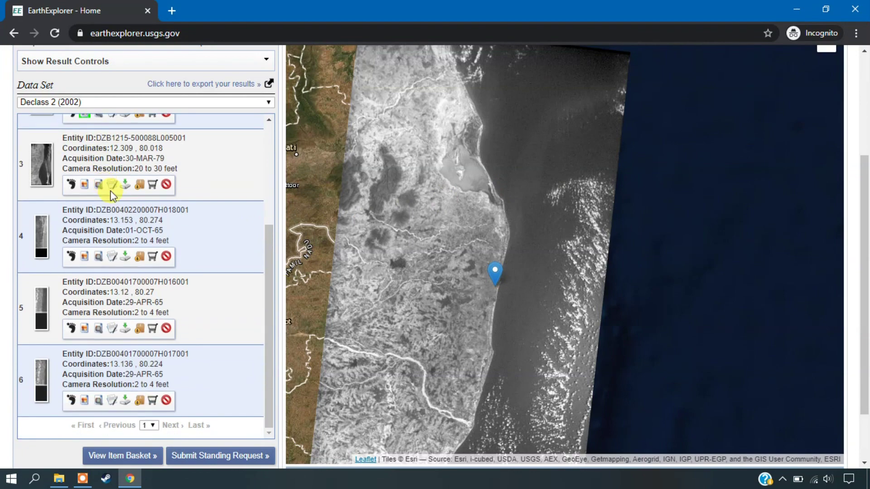
pyautogui.scroll(3, 111, 190)
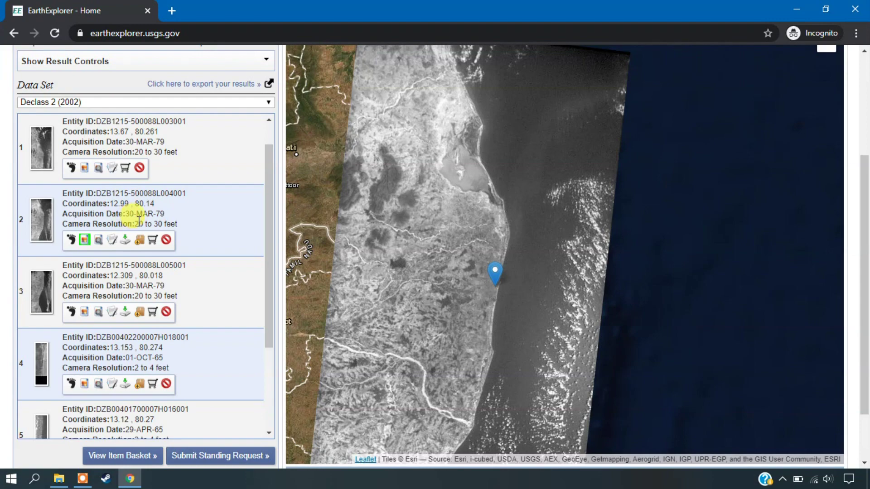
pyautogui.scroll(-3, 151, 222)
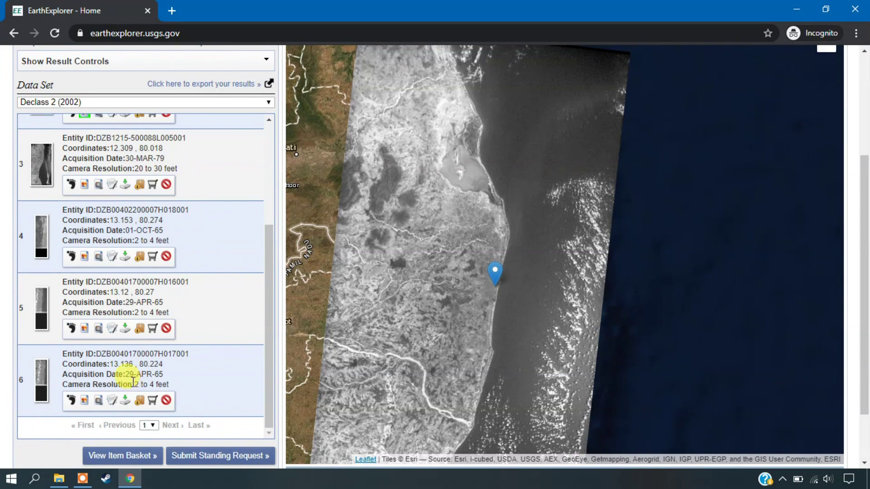
pyautogui.scroll(10, 194, 214)
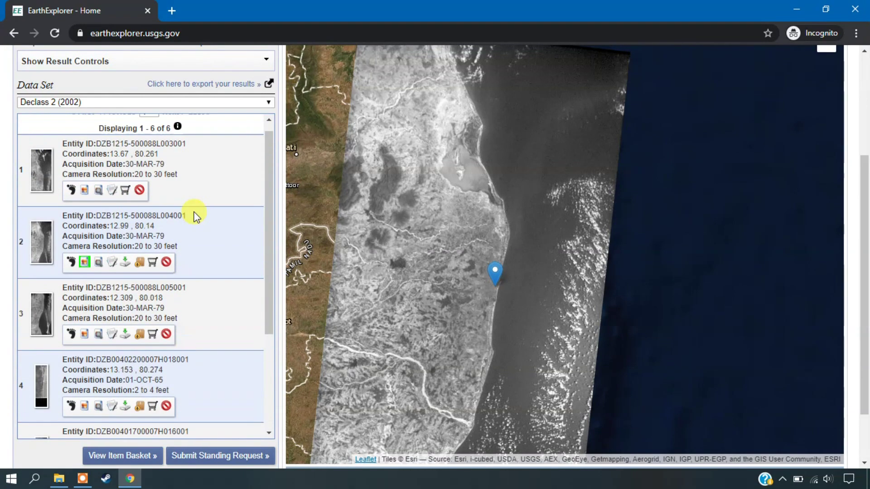
pyautogui.scroll(1, 194, 213)
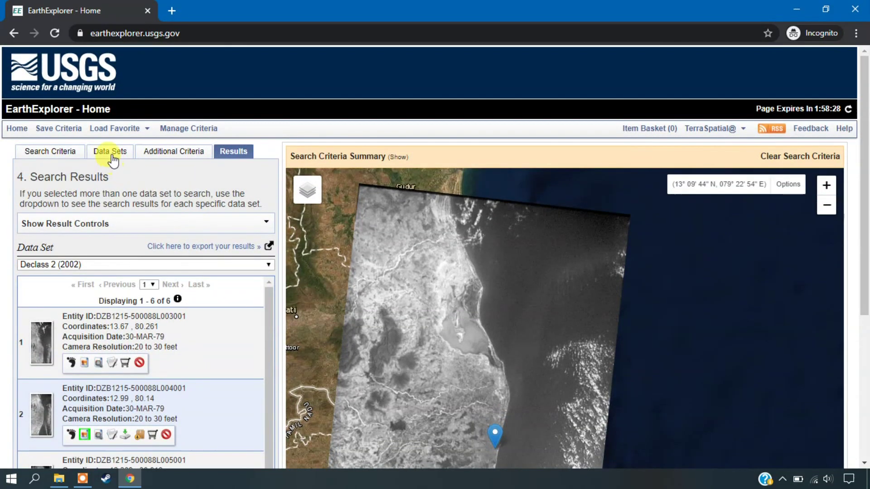
pyautogui.click(110, 152)
pyautogui.scroll(-1, 111, 366)
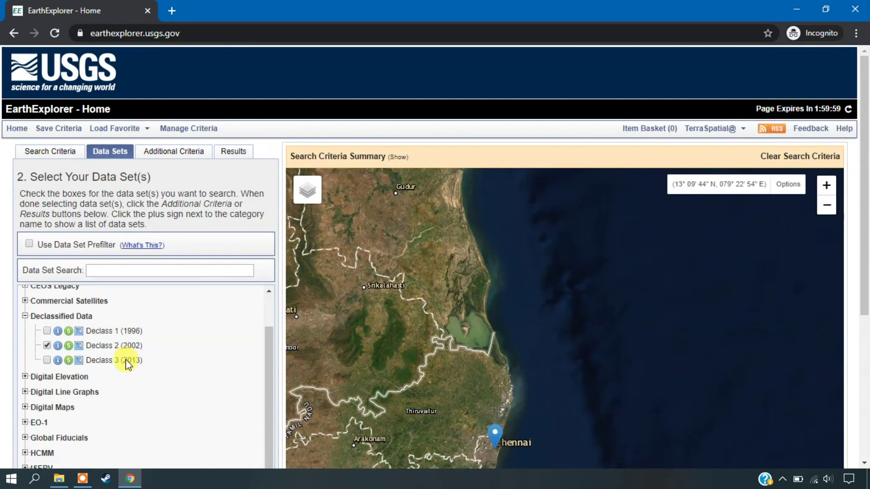
pyautogui.click(47, 346)
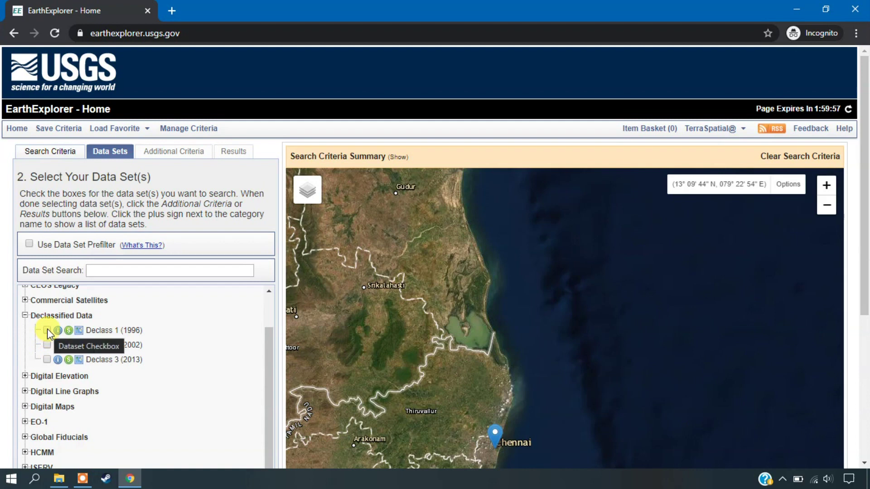
pyautogui.click(47, 331)
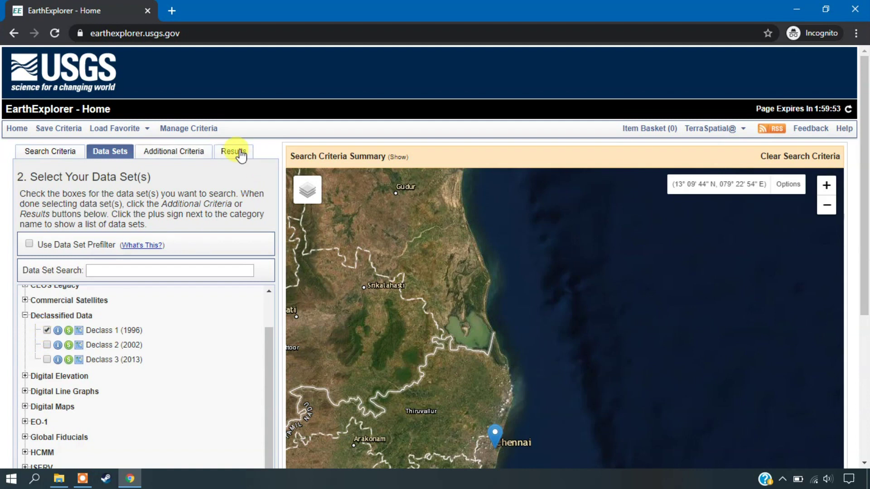
pyautogui.click(240, 154)
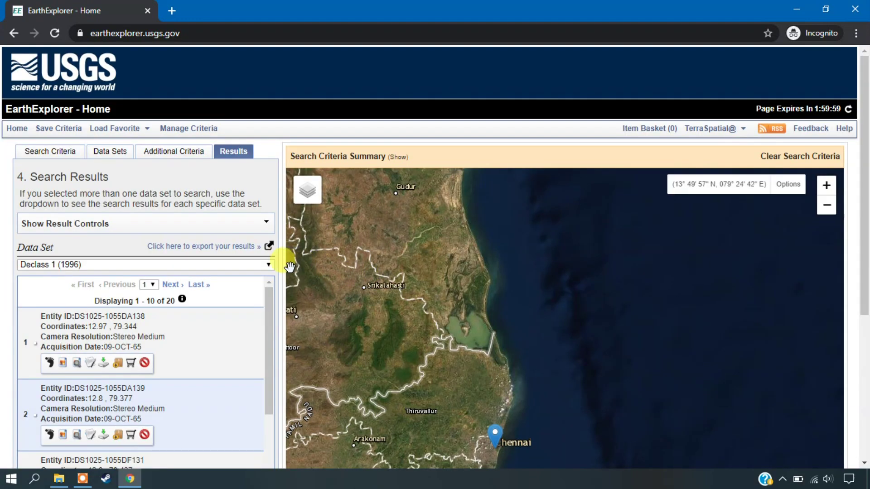
pyautogui.moveTo(268, 331); pyautogui.dragTo(296, 334)
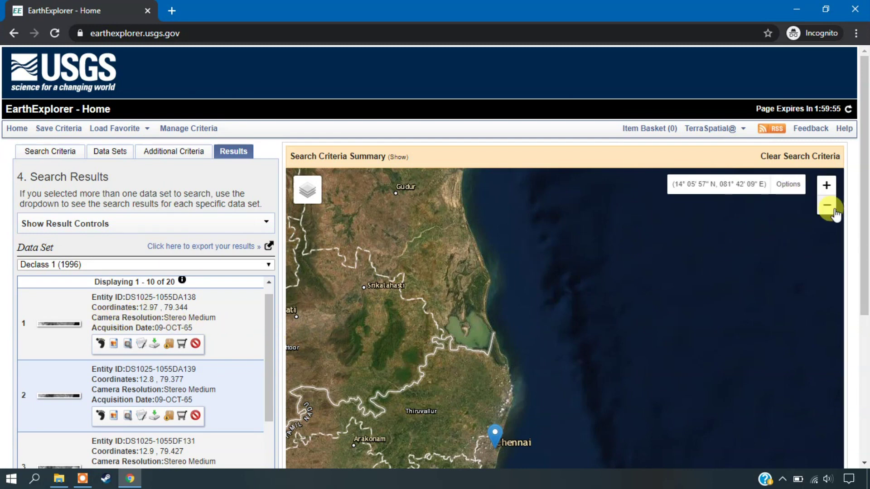
pyautogui.moveTo(864, 243); pyautogui.dragTo(863, 331)
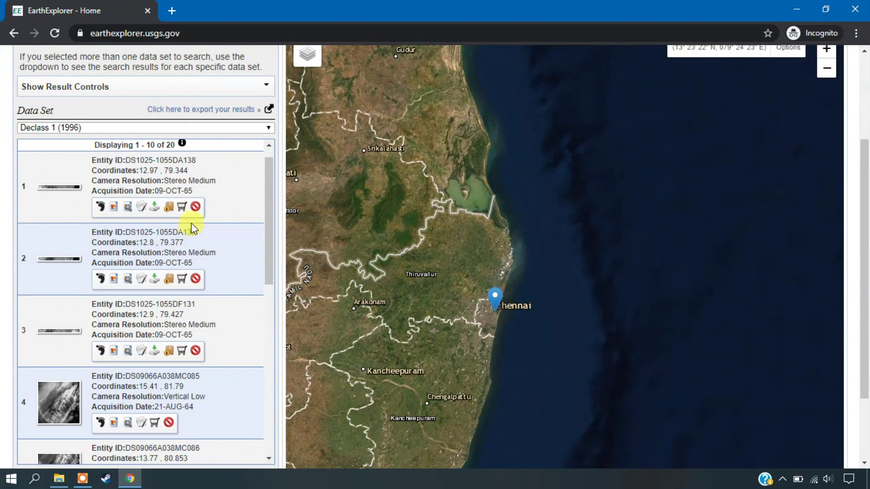
pyautogui.click(113, 210)
pyautogui.scroll(2, 573, 223)
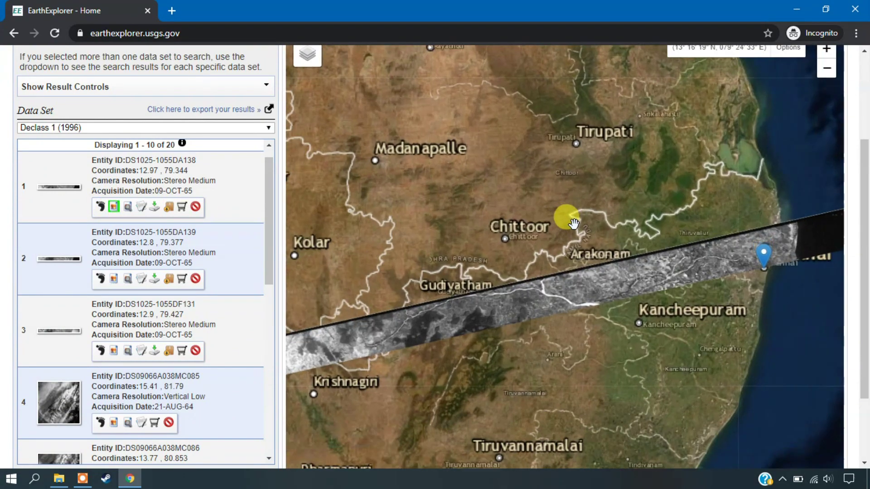
pyautogui.scroll(-2, 466, 248)
pyautogui.scroll(1, 466, 243)
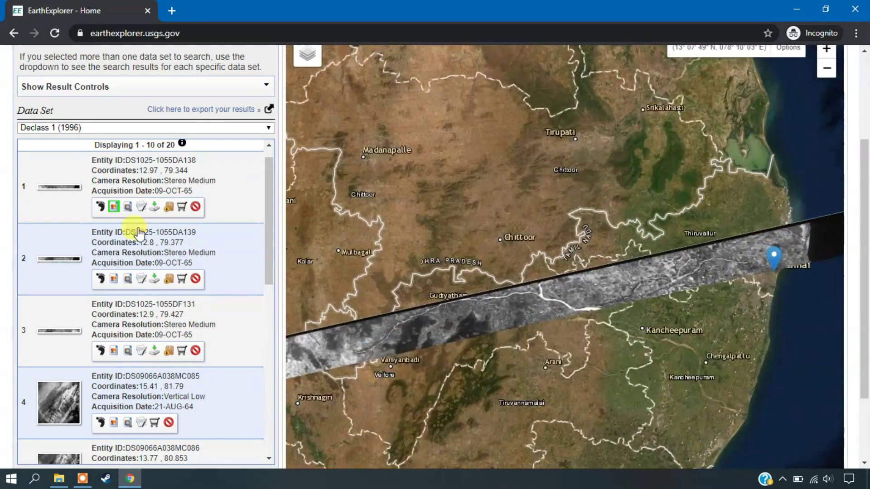
pyautogui.click(113, 281)
pyautogui.scroll(1, 424, 288)
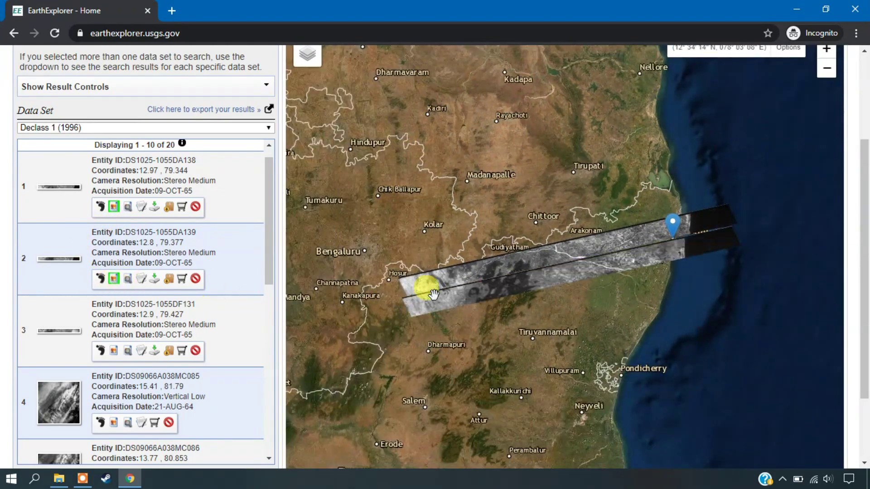
pyautogui.scroll(1, 544, 265)
pyautogui.scroll(1, 543, 265)
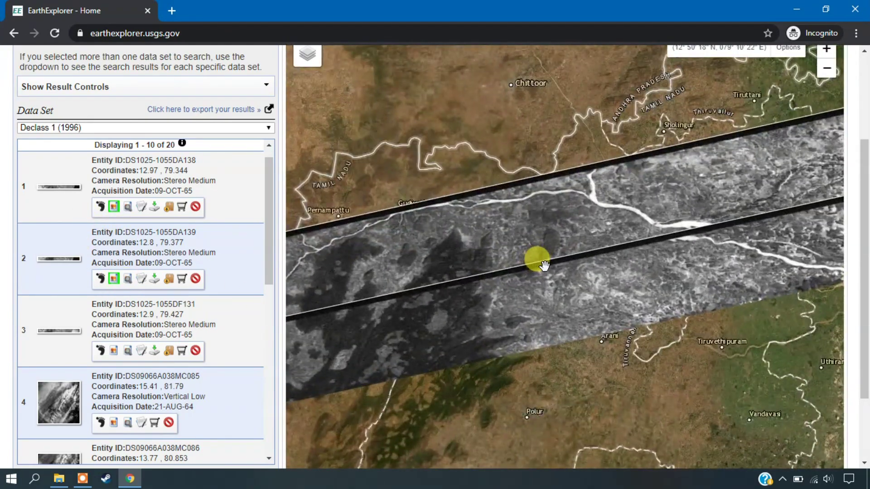
pyautogui.scroll(-1, 544, 265)
pyautogui.scroll(-1, 544, 265)
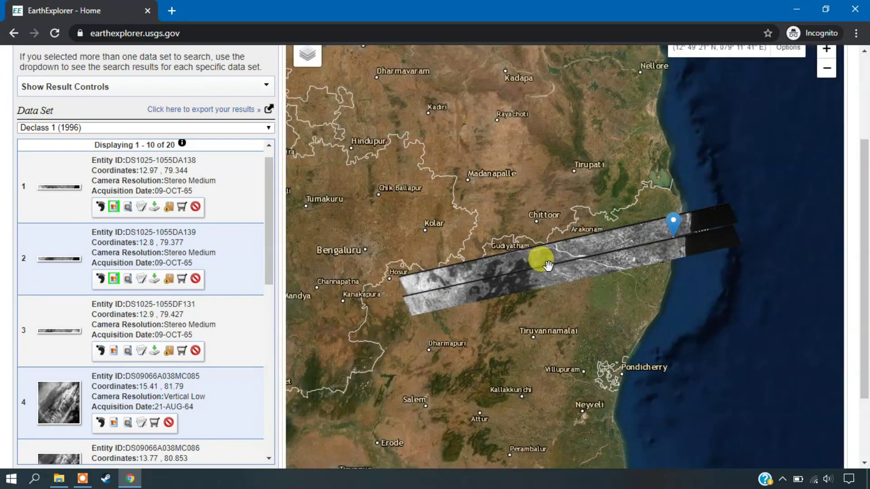
pyautogui.scroll(1, 546, 264)
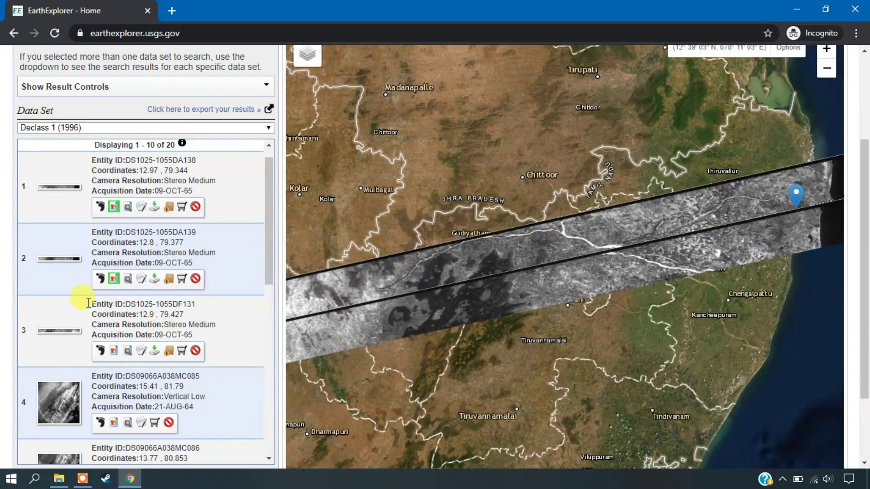
pyautogui.click(115, 279)
pyautogui.click(114, 207)
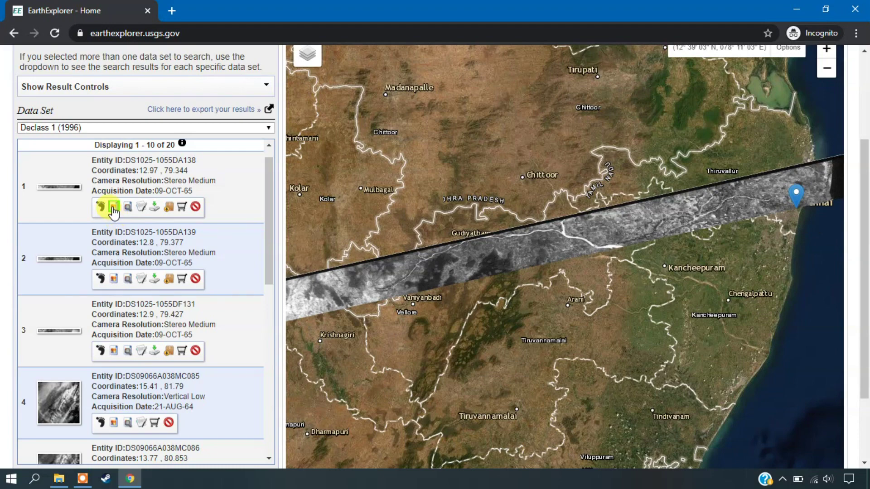
pyautogui.scroll(-3, 129, 283)
pyautogui.scroll(-2, 126, 278)
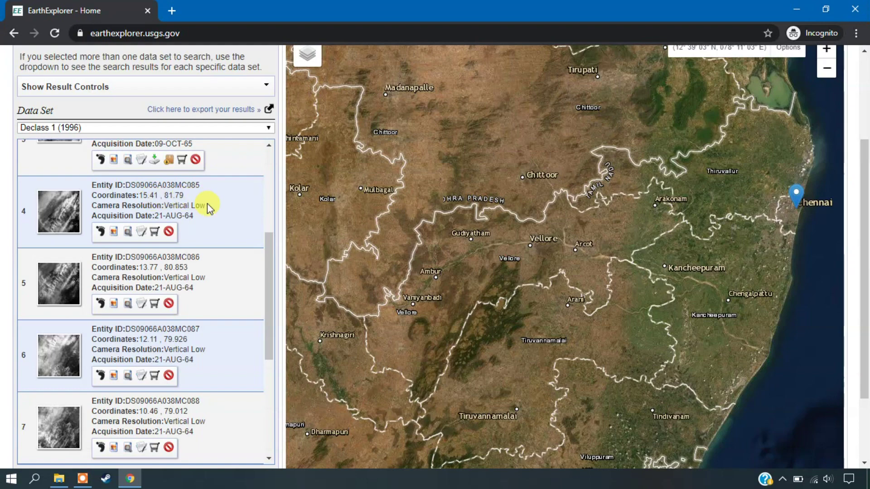
pyautogui.click(112, 233)
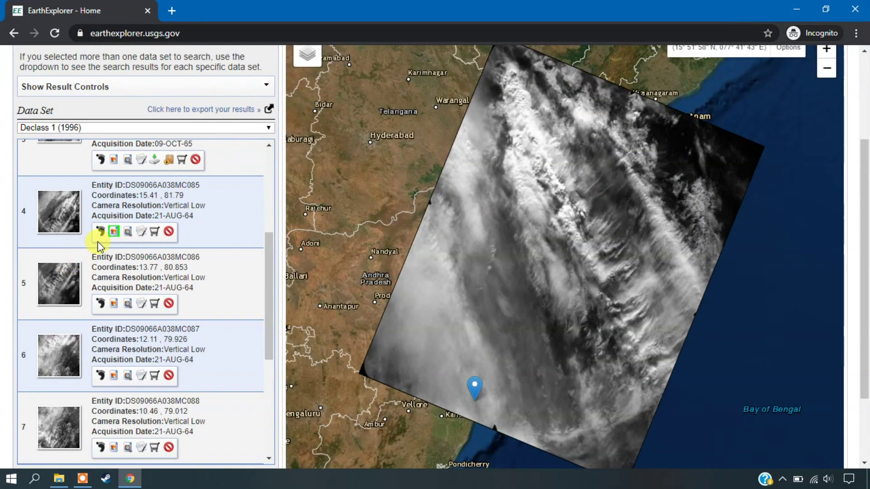
pyautogui.click(113, 234)
pyautogui.scroll(-5, 117, 259)
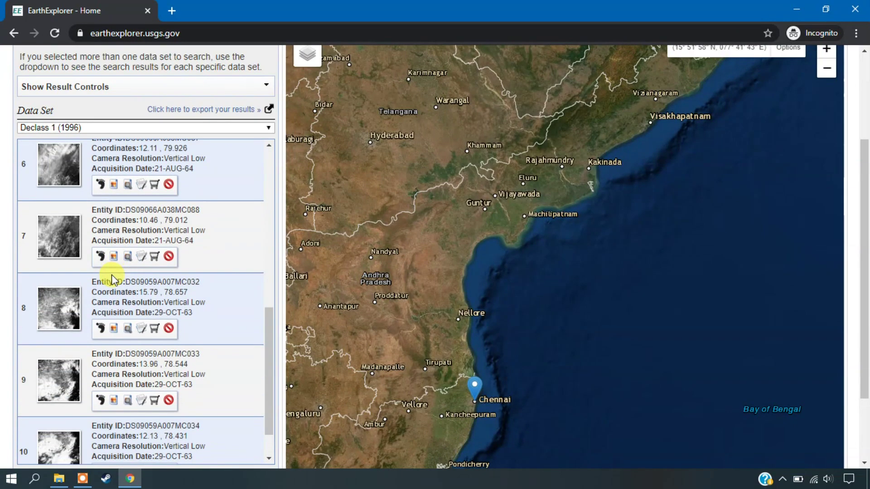
pyautogui.click(113, 283)
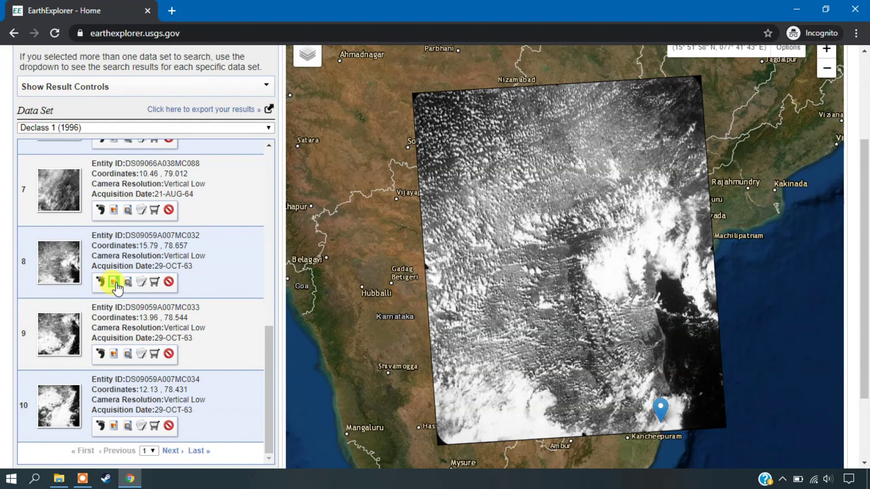
pyautogui.click(114, 283)
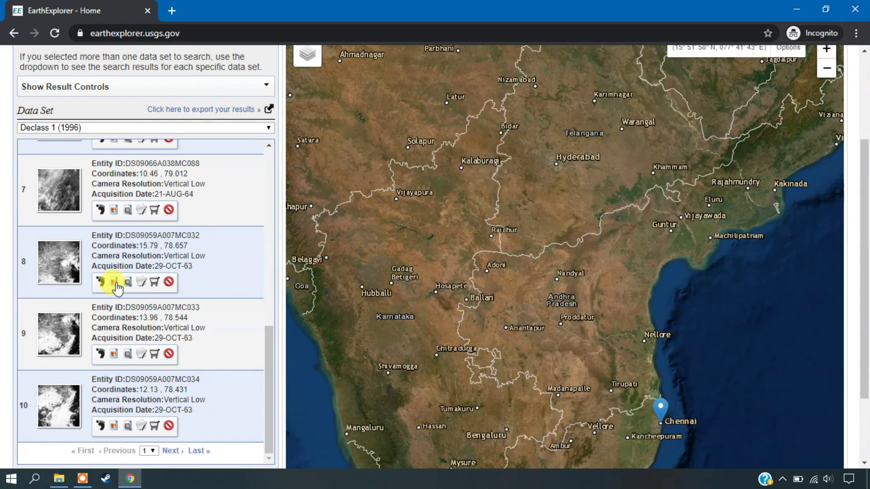
pyautogui.click(113, 211)
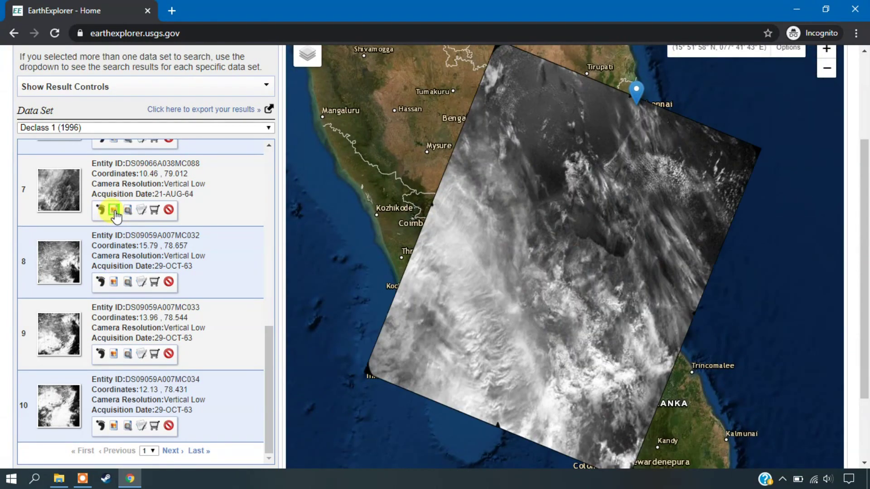
pyautogui.click(115, 214)
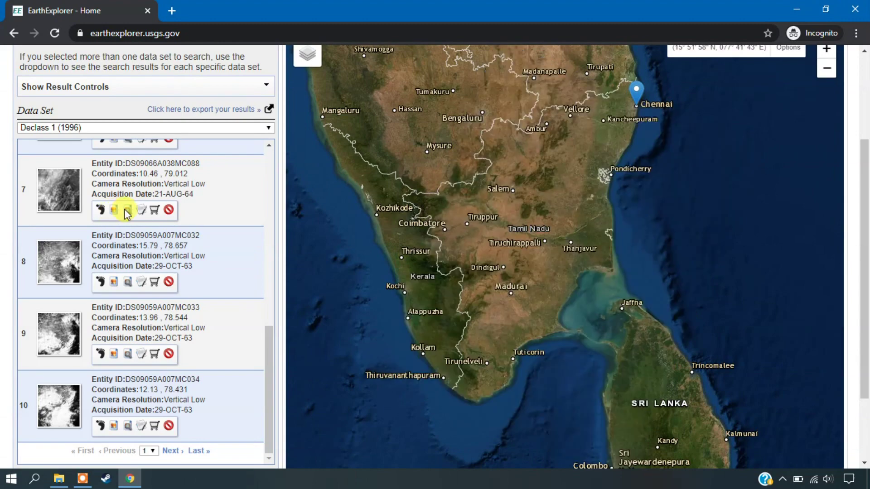
pyautogui.scroll(10, 136, 213)
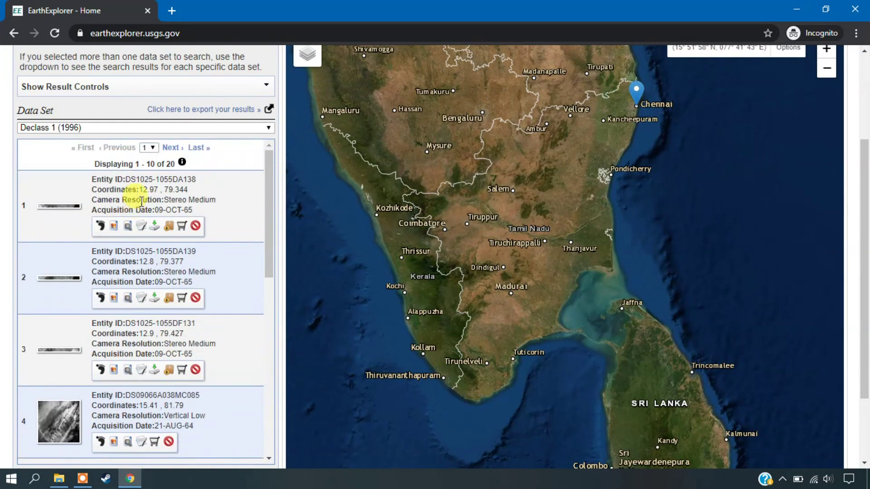
pyautogui.scroll(3, 165, 135)
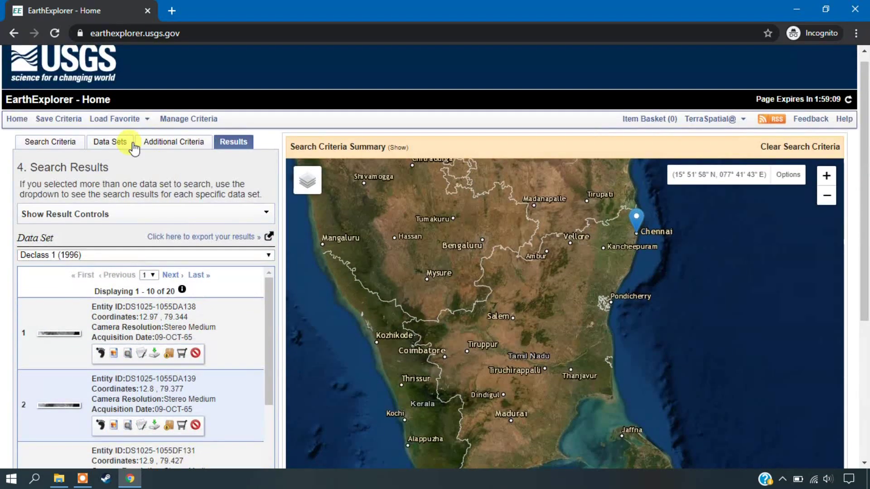
pyautogui.click(105, 143)
# Replace Declass 1 (1996) with Declass 2 (2002) and rerun the search.
pyautogui.scroll(-3, 104, 295)
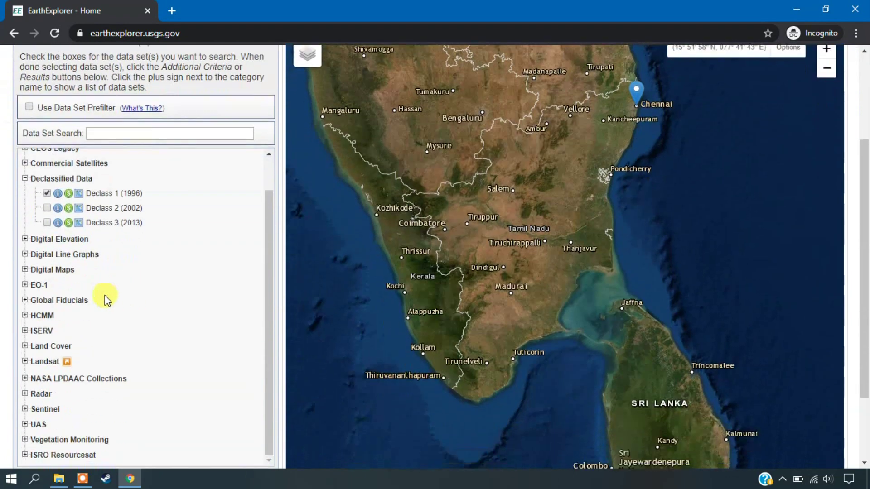
pyautogui.click(47, 194)
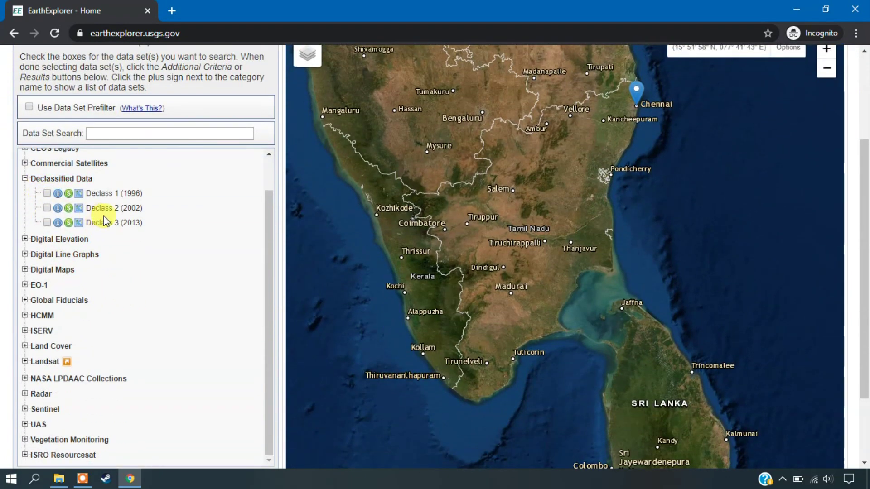
pyautogui.click(47, 208)
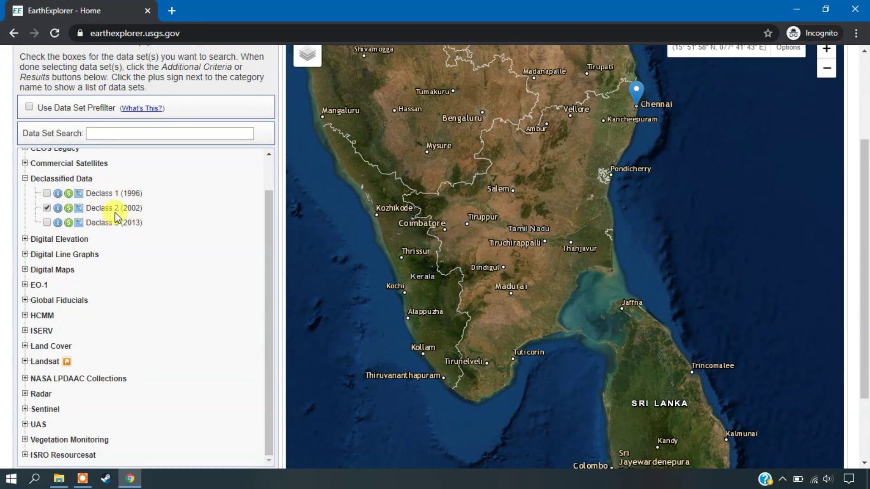
pyautogui.scroll(1, 167, 199)
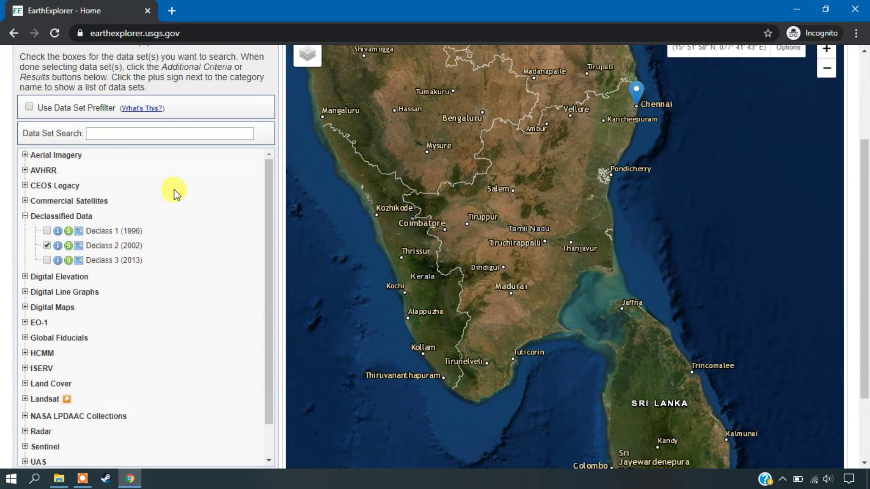
pyautogui.scroll(3, 174, 189)
pyautogui.click(234, 151)
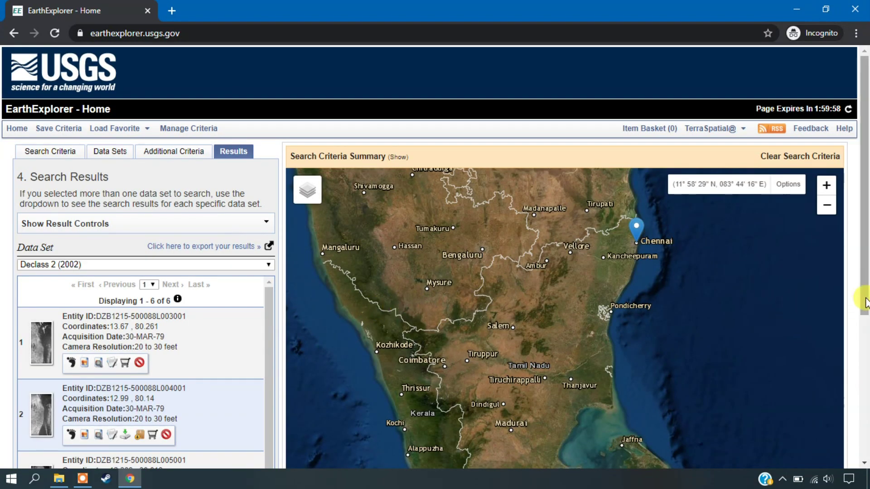
pyautogui.moveTo(865, 303); pyautogui.dragTo(865, 442)
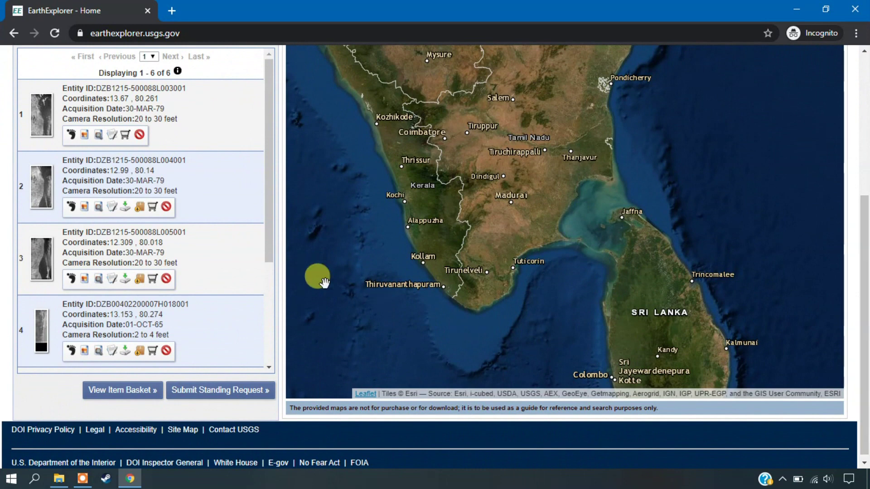
pyautogui.scroll(-3, 109, 231)
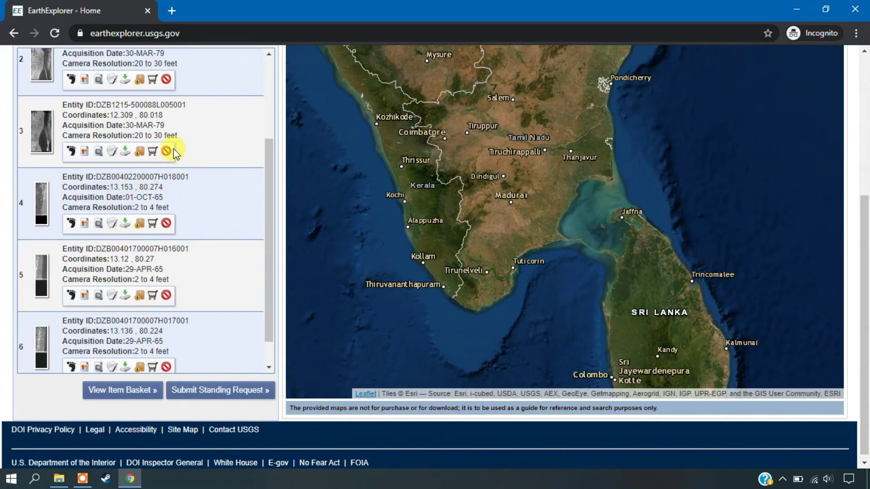
pyautogui.scroll(-1, 181, 153)
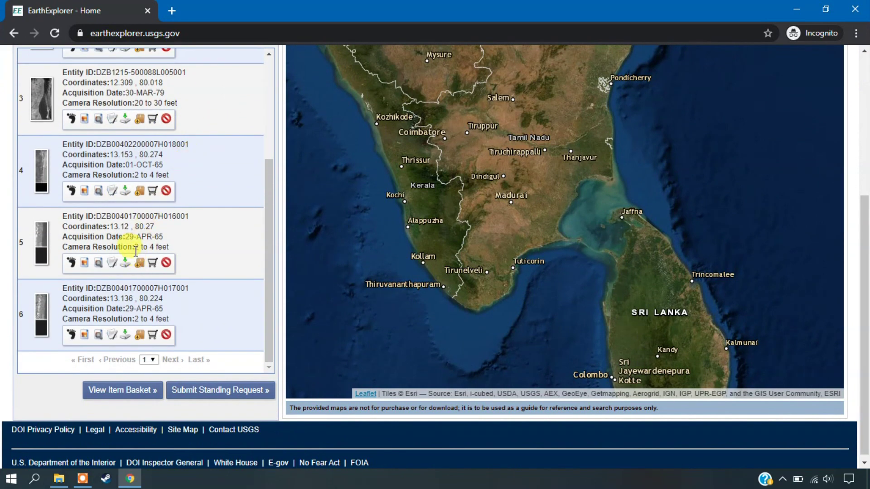
pyautogui.click(84, 192)
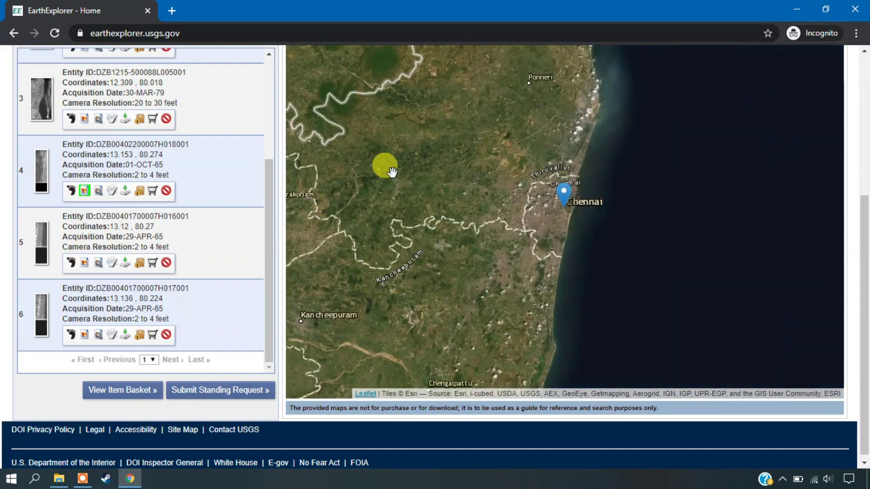
pyautogui.moveTo(61, 144); pyautogui.dragTo(200, 145)
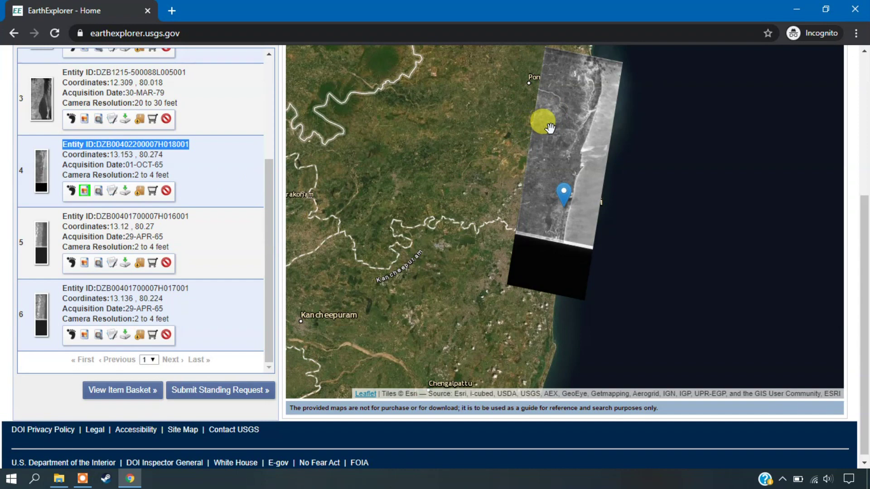
pyautogui.moveTo(554, 124); pyautogui.dragTo(557, 151)
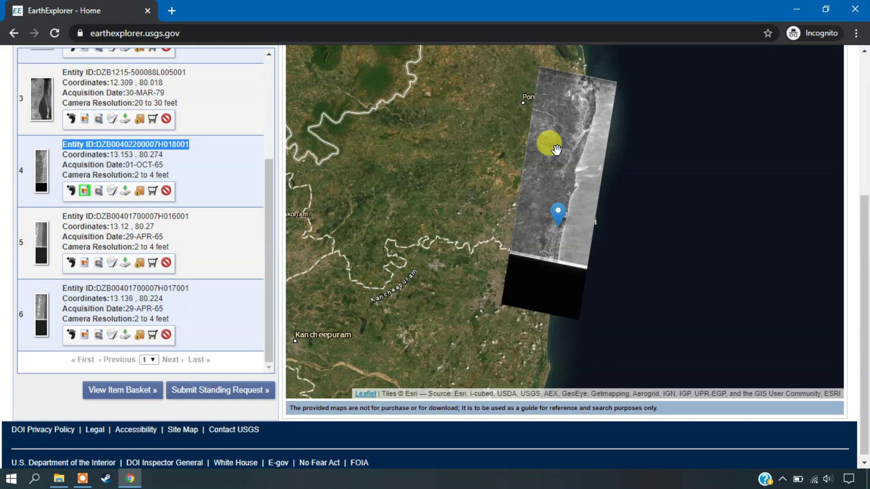
# Start result 4's 2.7 GB Standard Format download and close the download options.
pyautogui.click(125, 194)
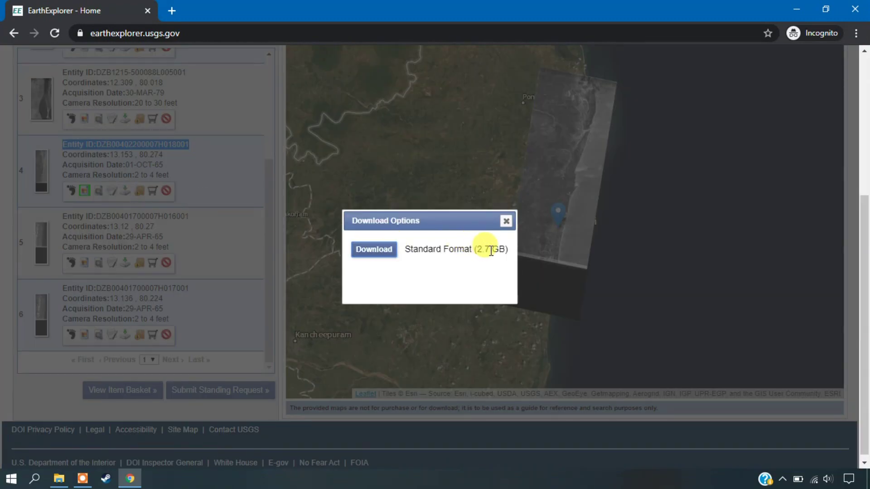
pyautogui.click(376, 251)
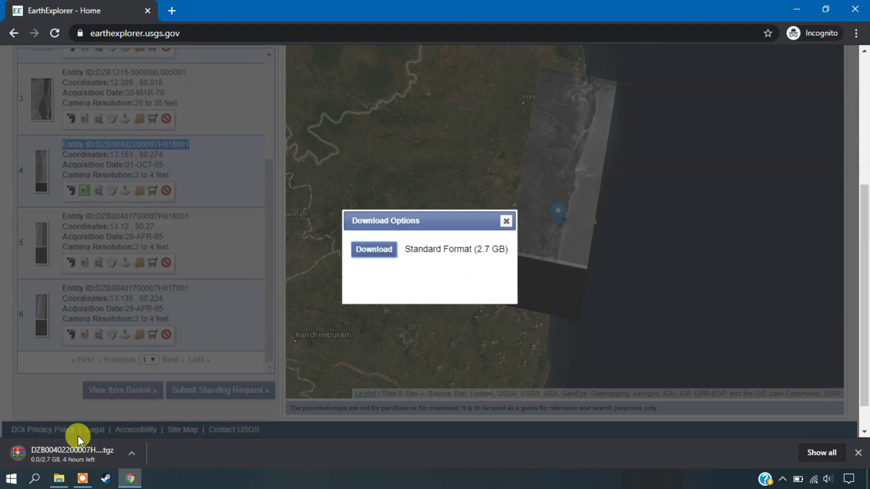
pyautogui.click(506, 221)
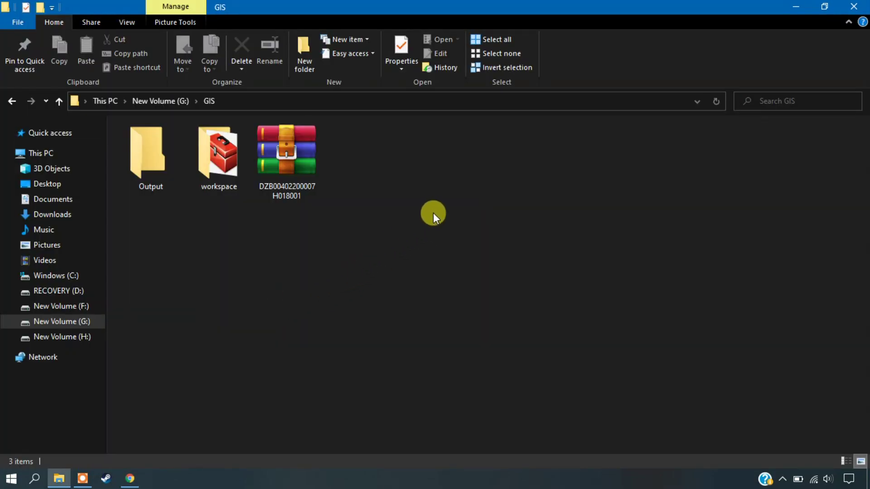
# Extract the downloaded .tgz archive into the GIS folder with WinRAR's Extract Here.
pyautogui.click(302, 170)
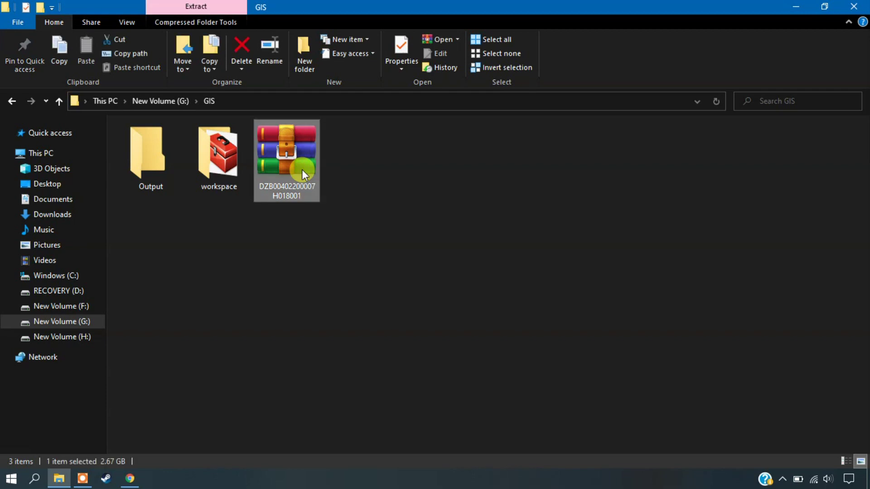
pyautogui.rightClick(302, 170)
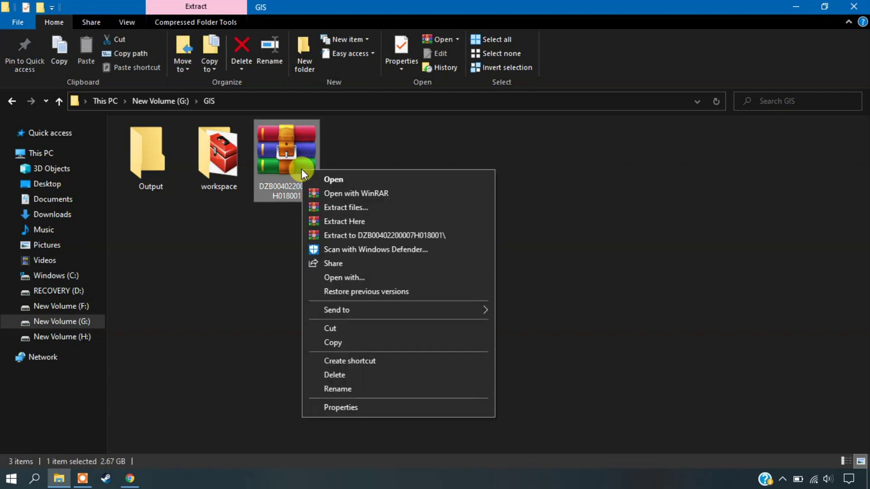
pyautogui.click(360, 220)
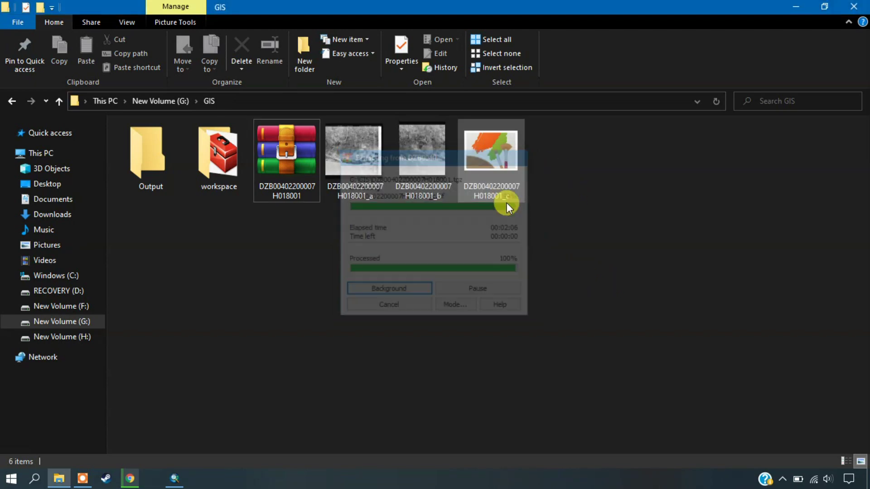
# Refresh the GIS folder until the _a, _b and _c images appear, then return to ArcMap.
pyautogui.rightClick(469, 234)
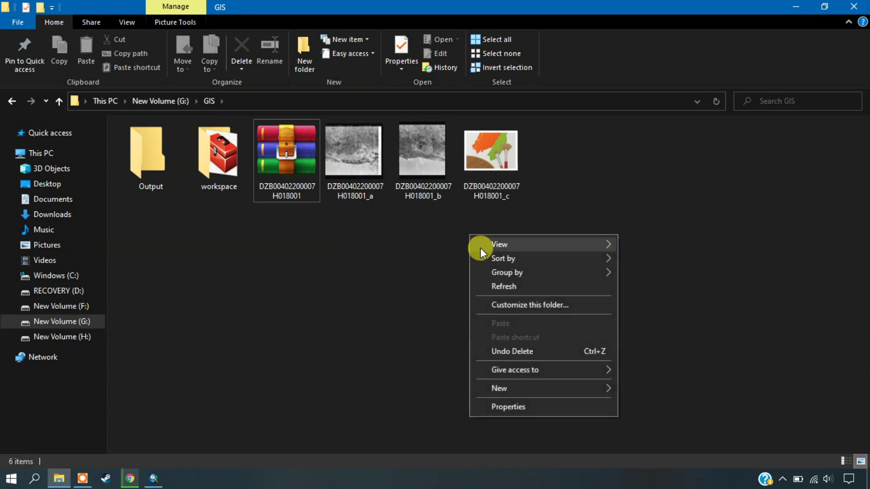
pyautogui.click(496, 281)
pyautogui.rightClick(496, 265)
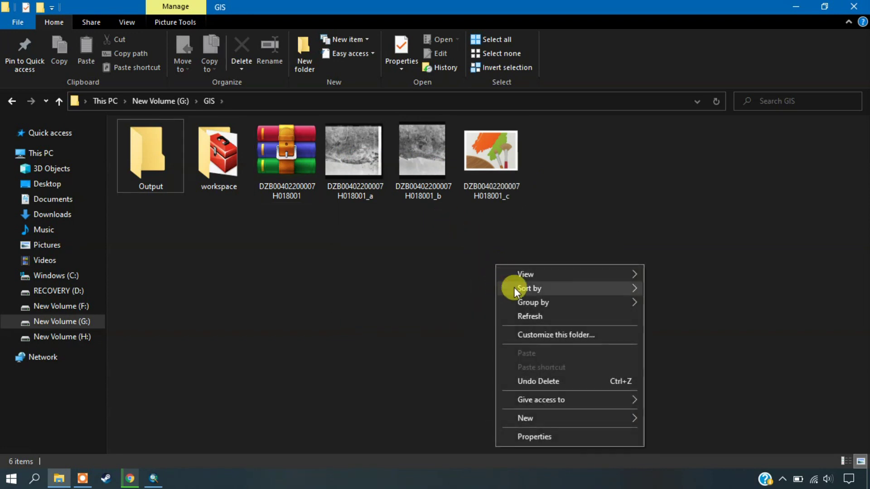
pyautogui.click(528, 316)
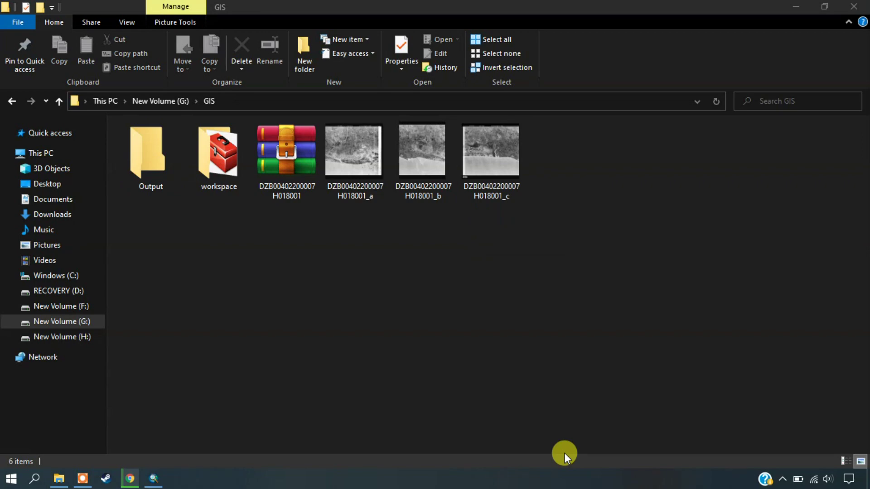
pyautogui.click(259, 351)
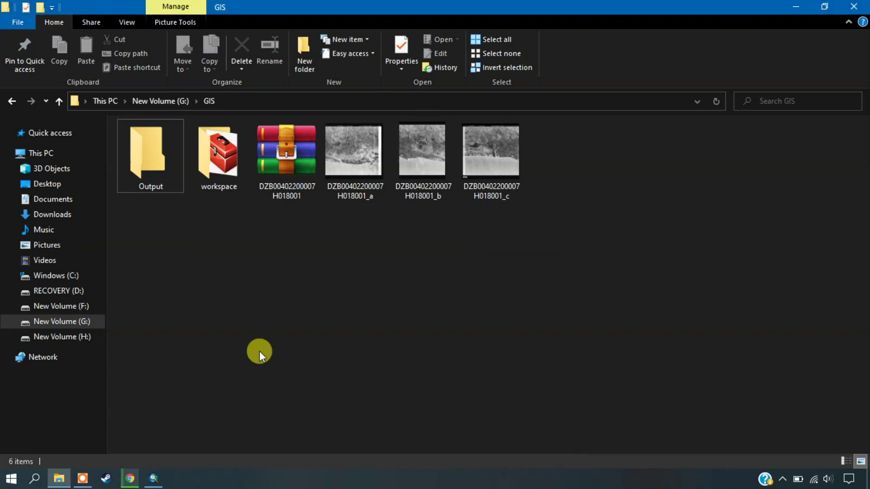
pyautogui.click(156, 479)
pyautogui.click(173, 24)
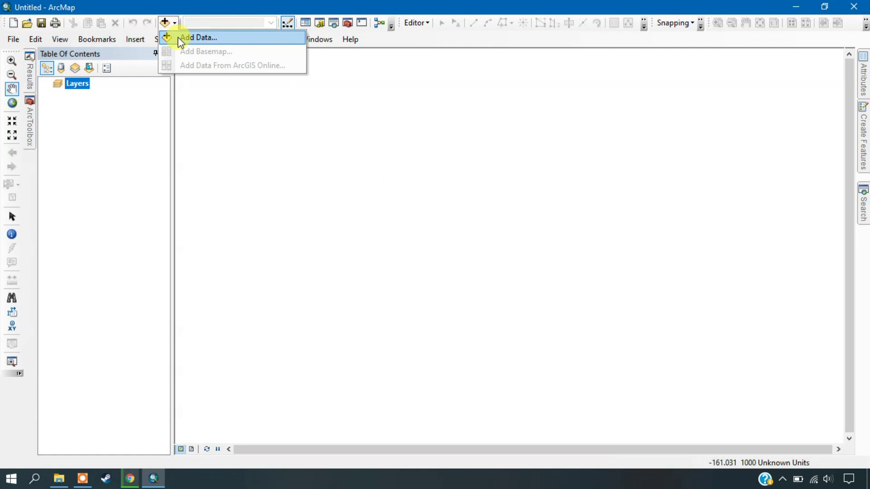
pyautogui.click(178, 37)
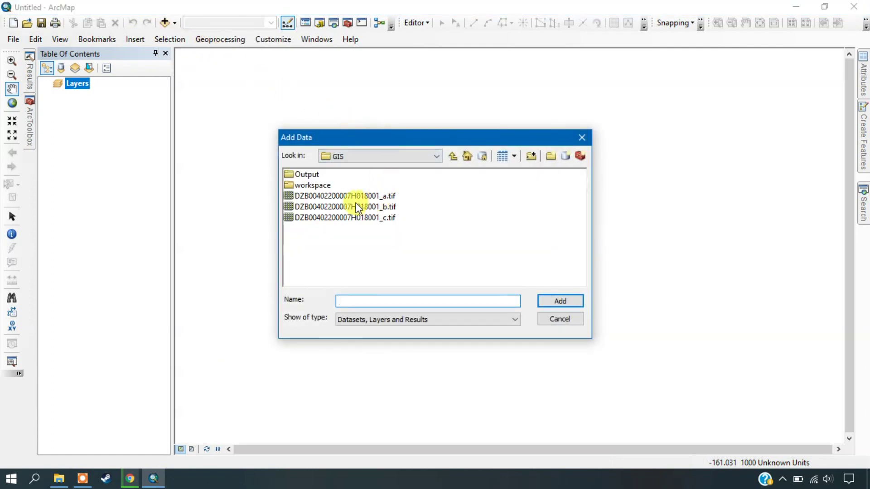
pyautogui.click(358, 207)
pyautogui.click(558, 300)
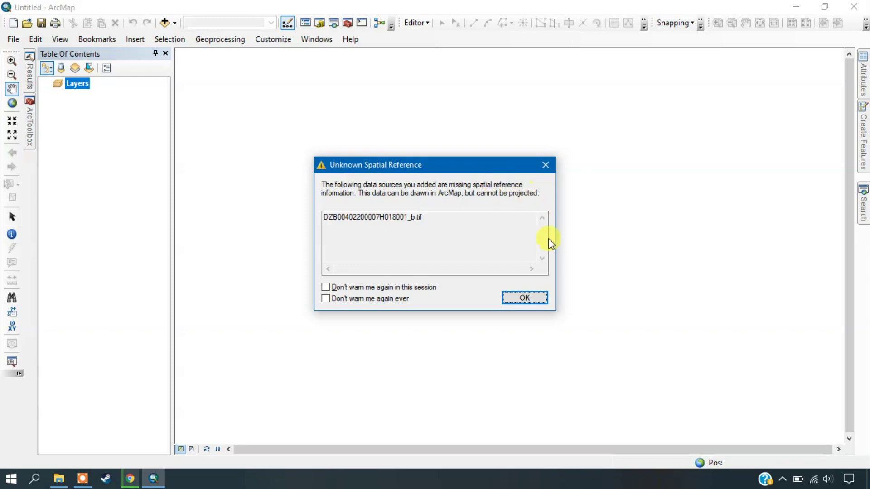
pyautogui.click(524, 298)
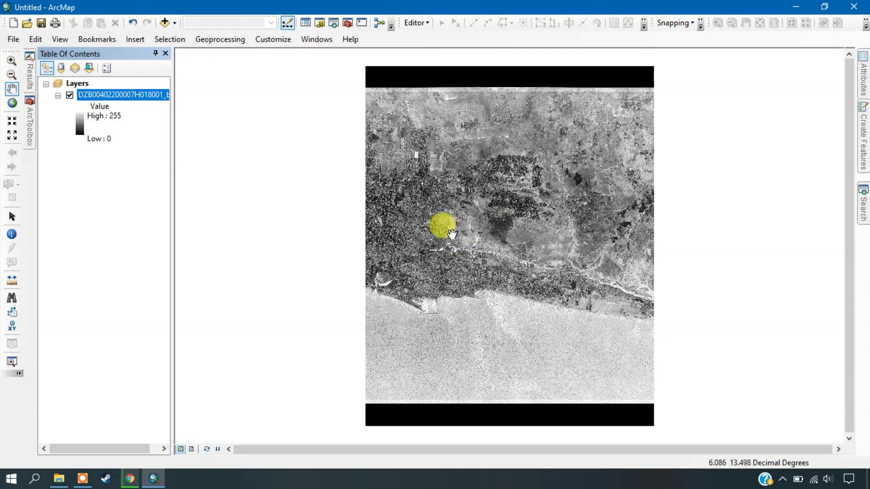
# Zoom in on the _b image and pan the close-up to neighbouring town blocks.
pyautogui.scroll(-1, 450, 234)
pyautogui.scroll(4, 450, 236)
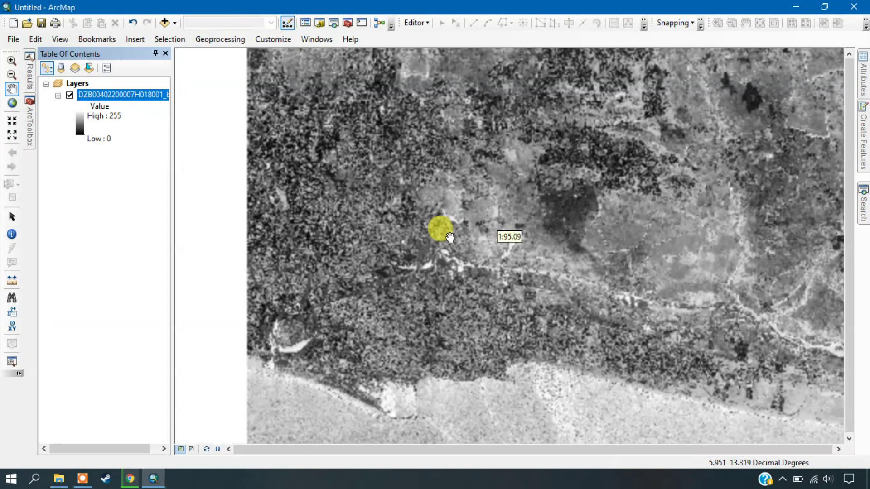
pyautogui.scroll(-1, 450, 237)
pyautogui.scroll(4, 448, 238)
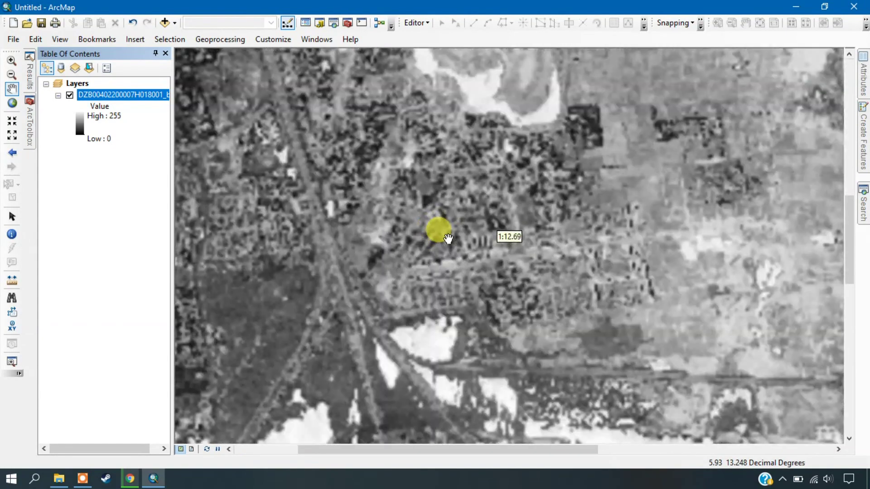
pyautogui.scroll(-2, 489, 233)
pyautogui.scroll(2, 494, 193)
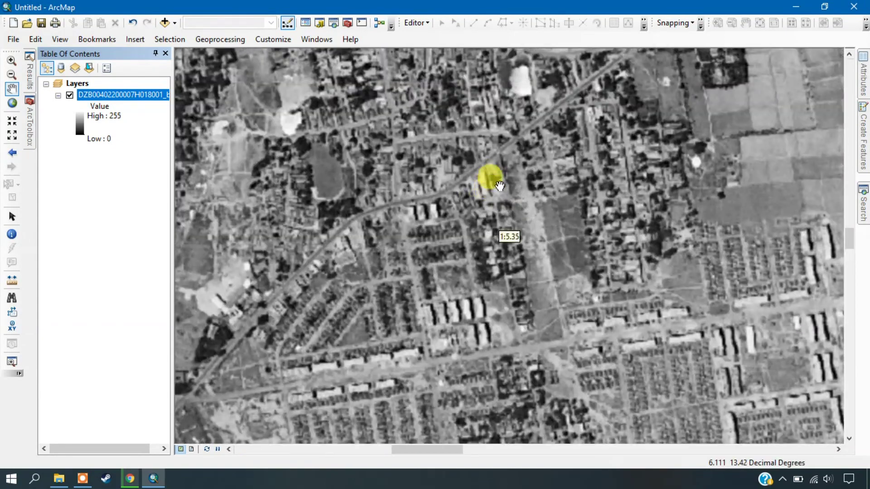
pyautogui.moveTo(500, 186)
pyautogui.mouseDown()
pyautogui.moveTo(453, 210)
pyautogui.moveTo(474, 170)
pyautogui.moveTo(493, 213)
pyautogui.moveTo(450, 159)
pyautogui.moveTo(562, 274)
pyautogui.moveTo(618, 181)
pyautogui.moveTo(501, 327)
pyautogui.moveTo(369, 227)
pyautogui.moveTo(460, 249)
pyautogui.moveTo(486, 298)
pyautogui.moveTo(531, 264)
pyautogui.moveTo(500, 345)
pyautogui.moveTo(518, 386)
pyautogui.moveTo(471, 282)
pyautogui.moveTo(577, 285)
pyautogui.moveTo(648, 226)
pyautogui.moveTo(463, 313)
pyautogui.moveTo(502, 316)
pyautogui.moveTo(467, 302)
pyautogui.moveTo(400, 215)
pyautogui.moveTo(362, 195)
pyautogui.moveTo(409, 250)
pyautogui.moveTo(530, 275)
pyautogui.moveTo(521, 213)
pyautogui.moveTo(661, 314)
pyautogui.moveTo(497, 266)
pyautogui.moveTo(698, 325)
pyautogui.moveTo(518, 244)
pyautogui.moveTo(626, 305)
pyautogui.mouseUp()
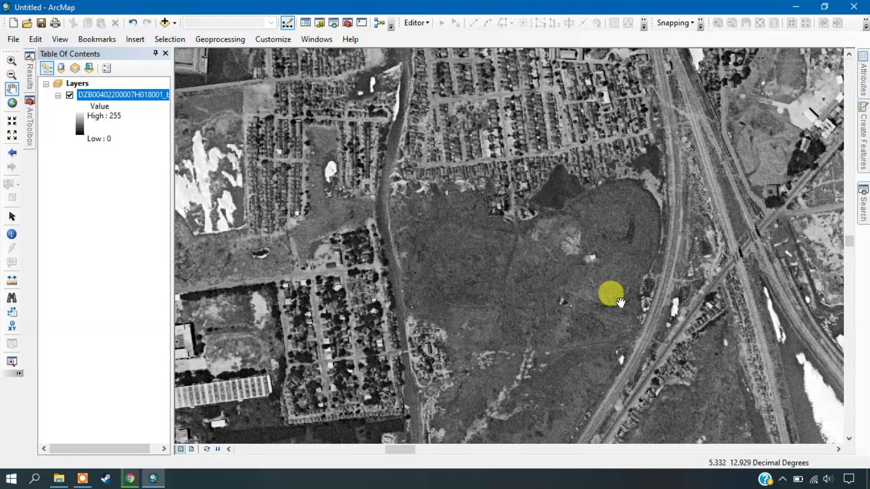
# Pan across the image past the rail yard and dense blocks to the open scrub by the railway.
pyautogui.moveTo(544, 254); pyautogui.dragTo(617, 157)
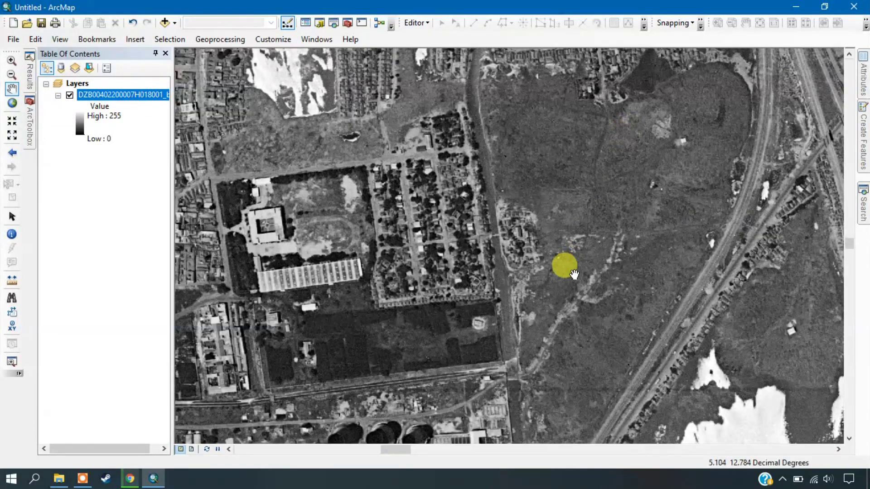
pyautogui.moveTo(573, 272); pyautogui.dragTo(608, 181)
pyautogui.moveTo(550, 258); pyautogui.dragTo(635, 140)
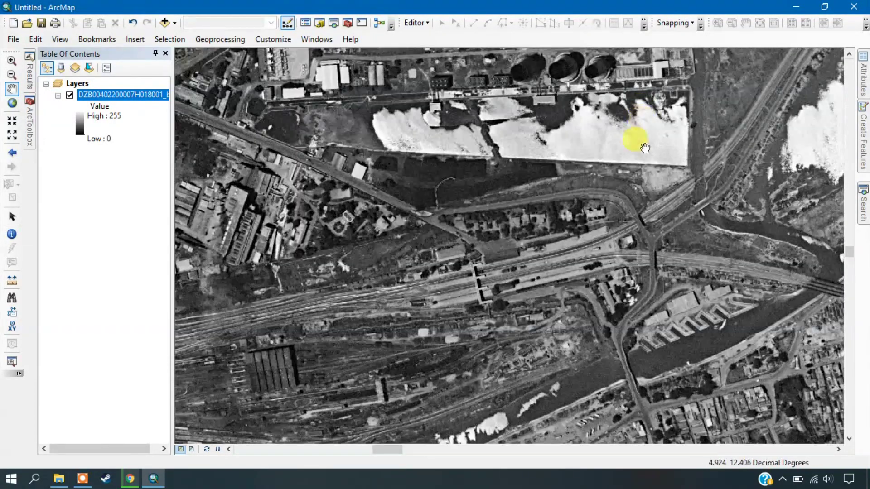
pyautogui.moveTo(635, 245); pyautogui.dragTo(643, 177)
pyautogui.moveTo(641, 320); pyautogui.dragTo(621, 218)
pyautogui.moveTo(673, 298); pyautogui.dragTo(519, 175)
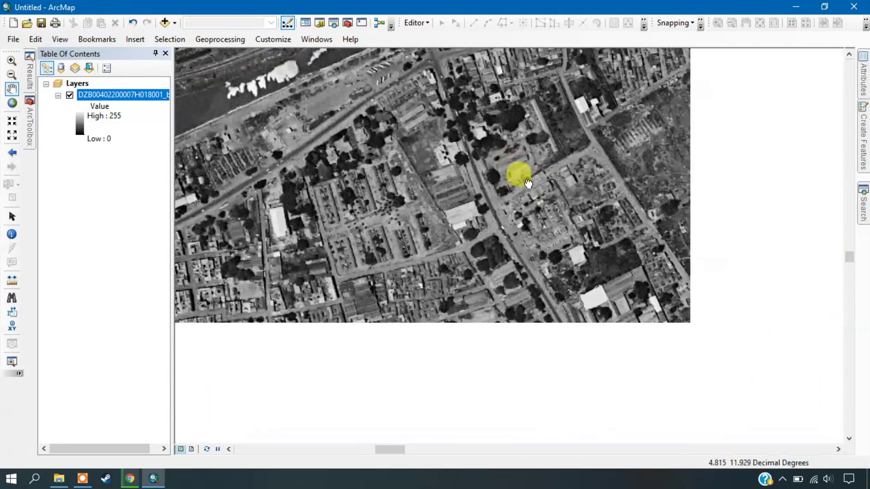
pyautogui.moveTo(749, 257); pyautogui.dragTo(630, 202)
pyautogui.moveTo(666, 179); pyautogui.dragTo(539, 219)
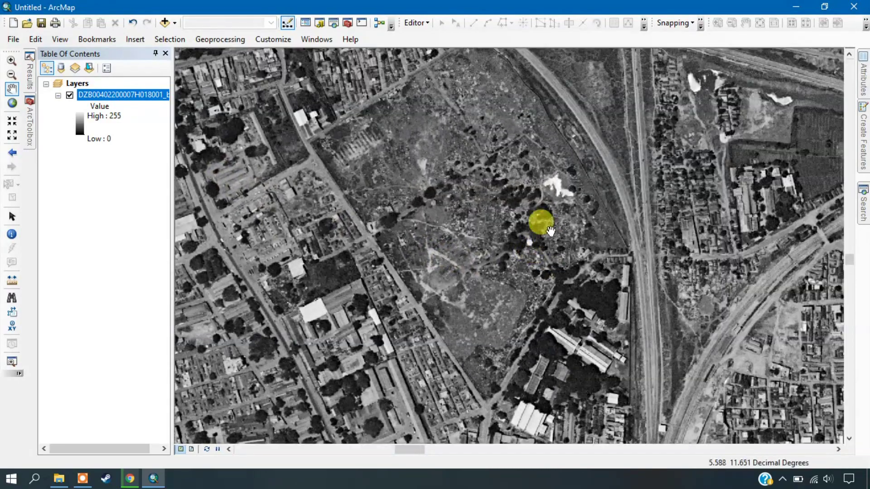
# Zoom out slightly and pan across the densely built city blocks crossed by the railway.
pyautogui.scroll(2, 515, 170)
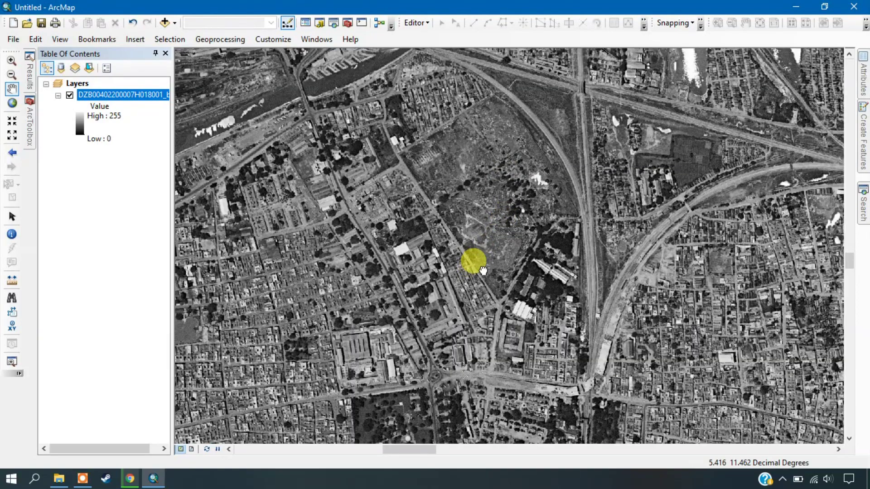
pyautogui.moveTo(474, 258); pyautogui.dragTo(517, 193)
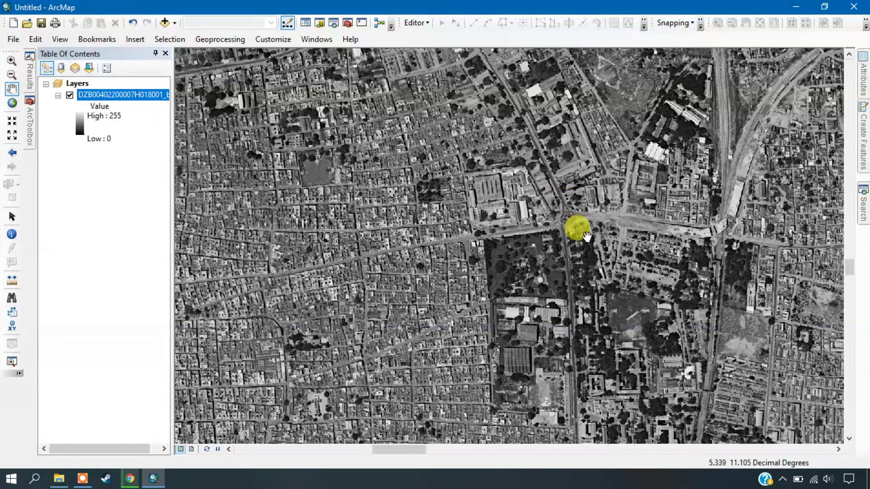
pyautogui.moveTo(577, 213); pyautogui.dragTo(450, 202)
pyautogui.moveTo(674, 250); pyautogui.dragTo(573, 183)
pyautogui.moveTo(670, 253); pyautogui.dragTo(654, 201)
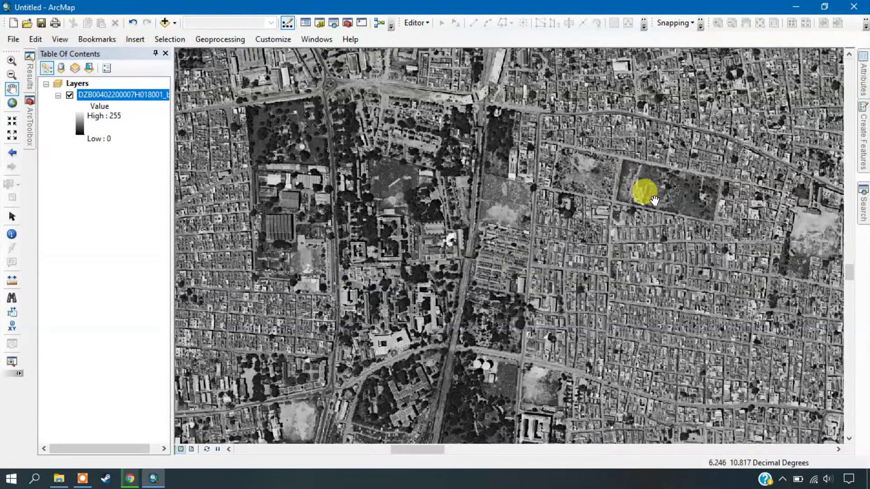